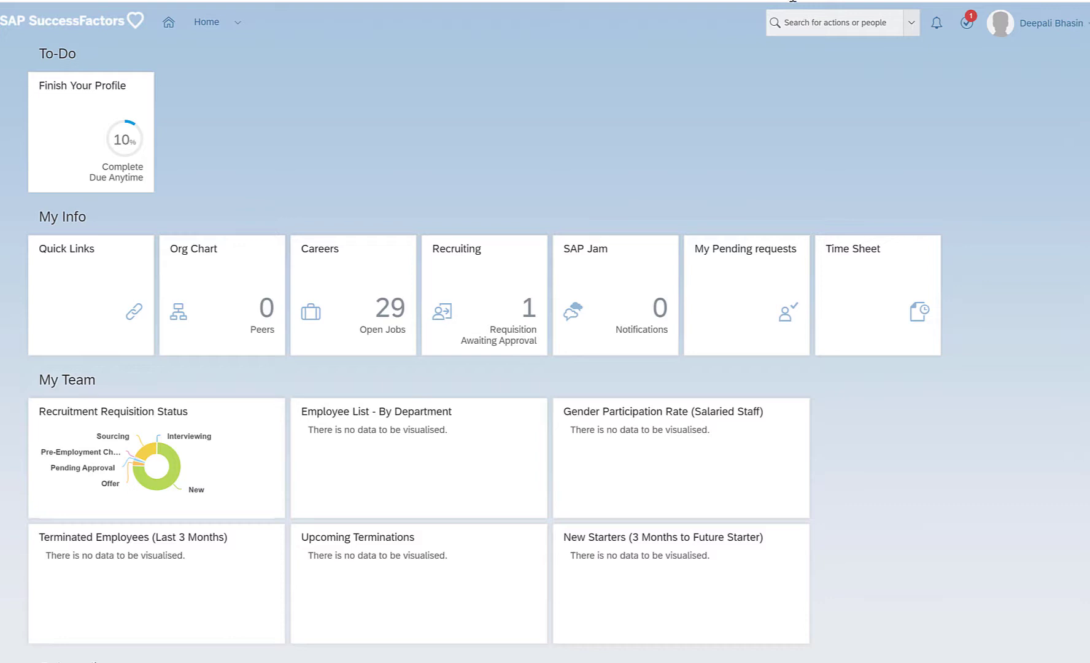
Open the Configure Object Definitions page via a header search for 'conf'.
left_click(808, 24)
type("co")
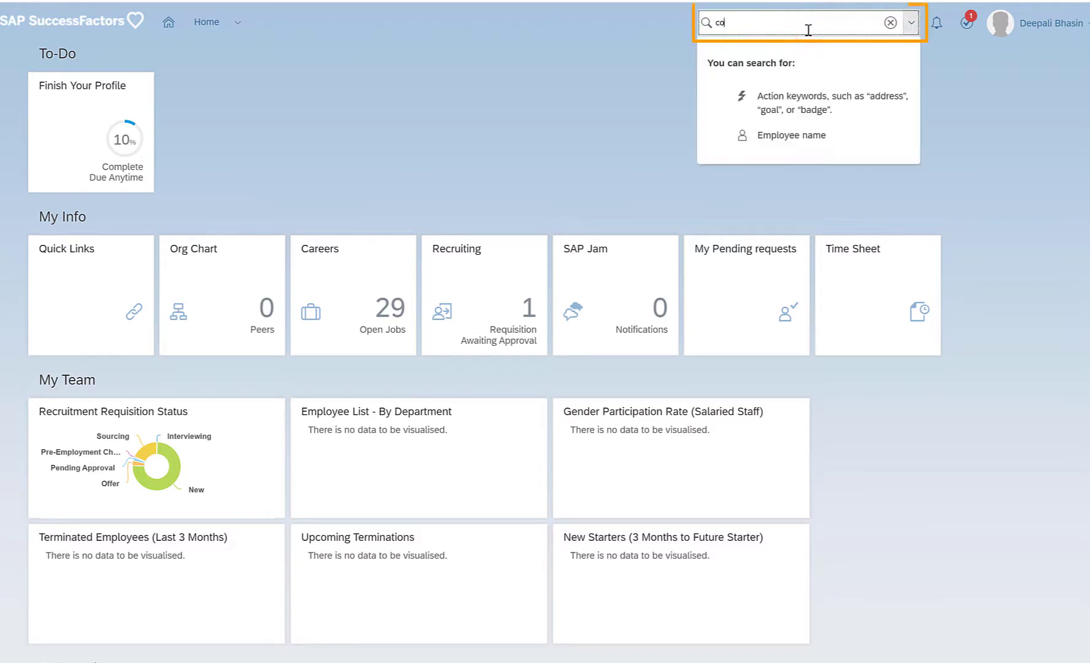
type("nfigure objec")
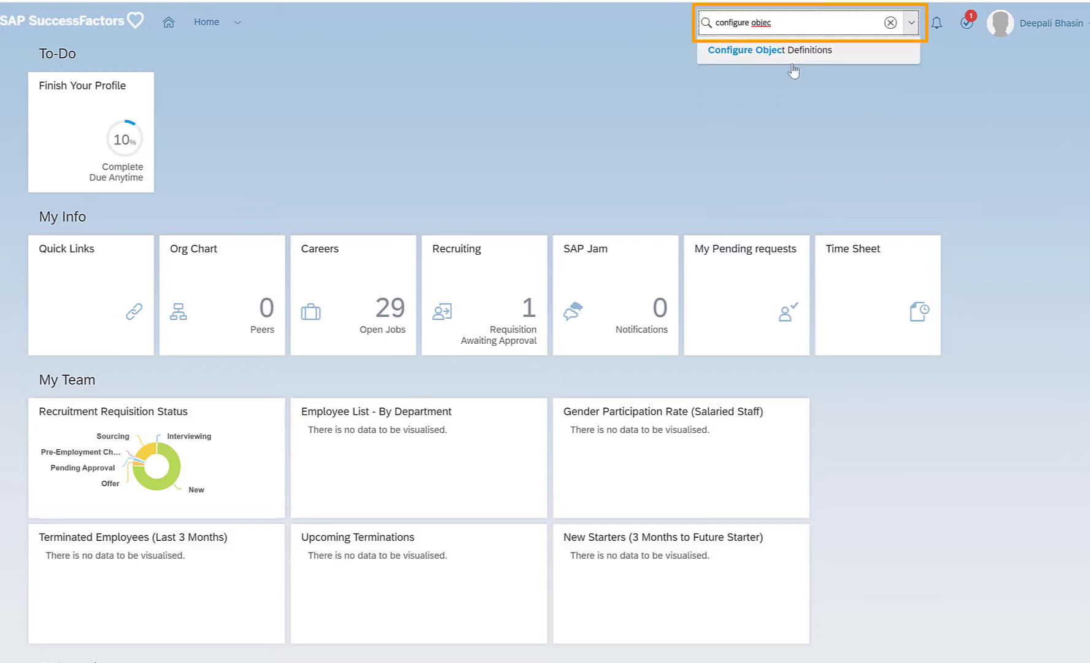
left_click(796, 52)
Search Object Definitions for 'Employee Time' and open the plain Employee Time entry.
left_click(262, 112)
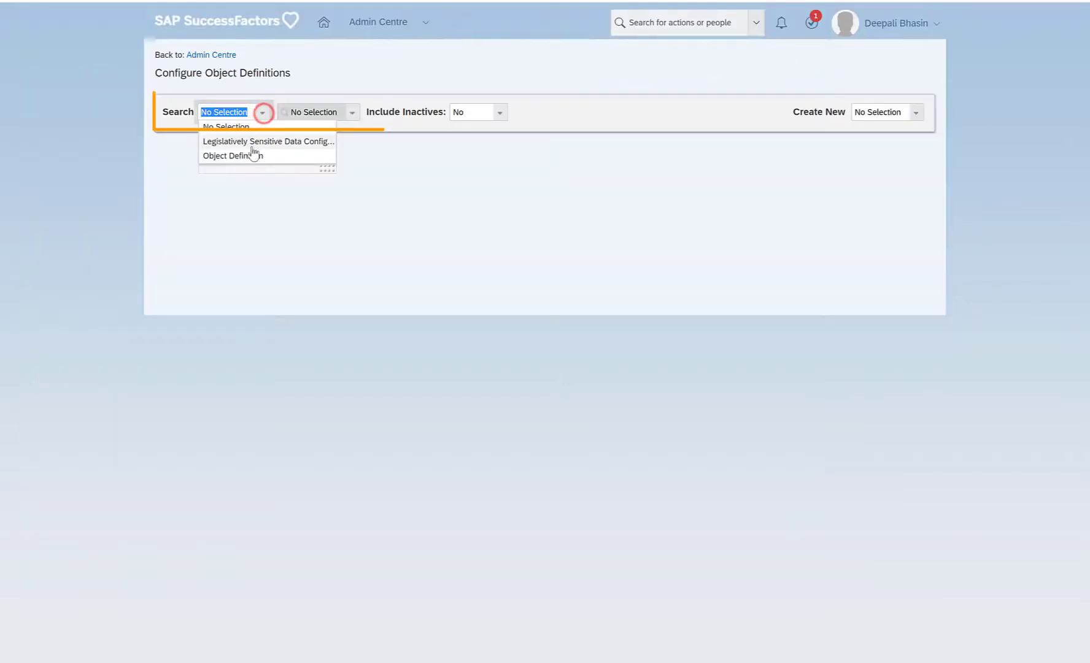
left_click(254, 154)
left_click(309, 116)
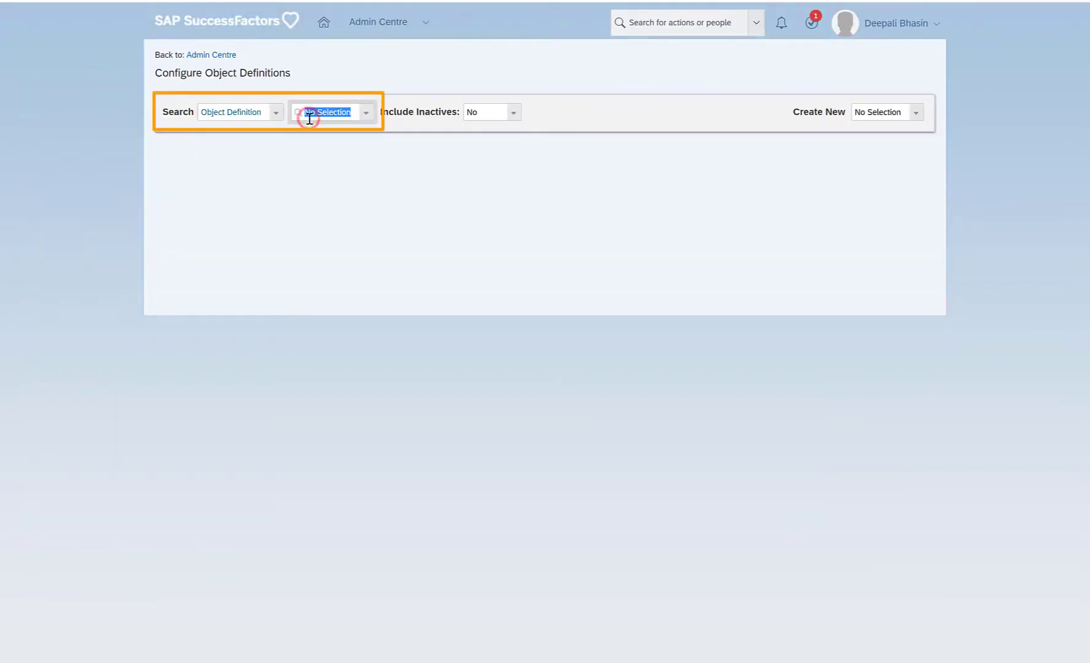
type("E")
type("mployee Time")
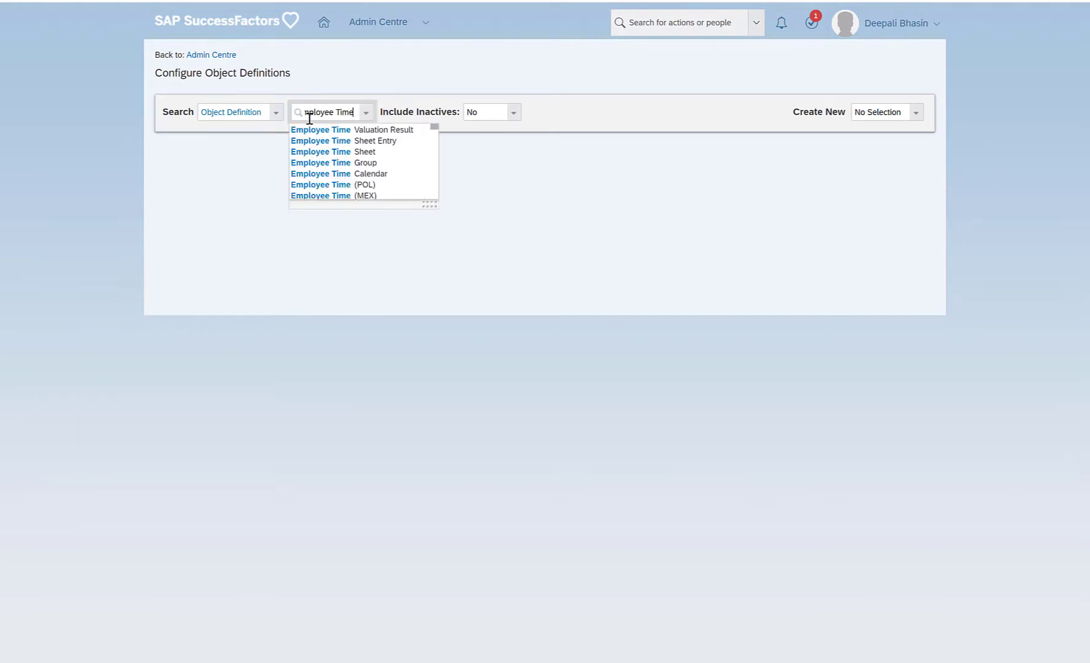
left_click_drag(434, 201, 435, 306)
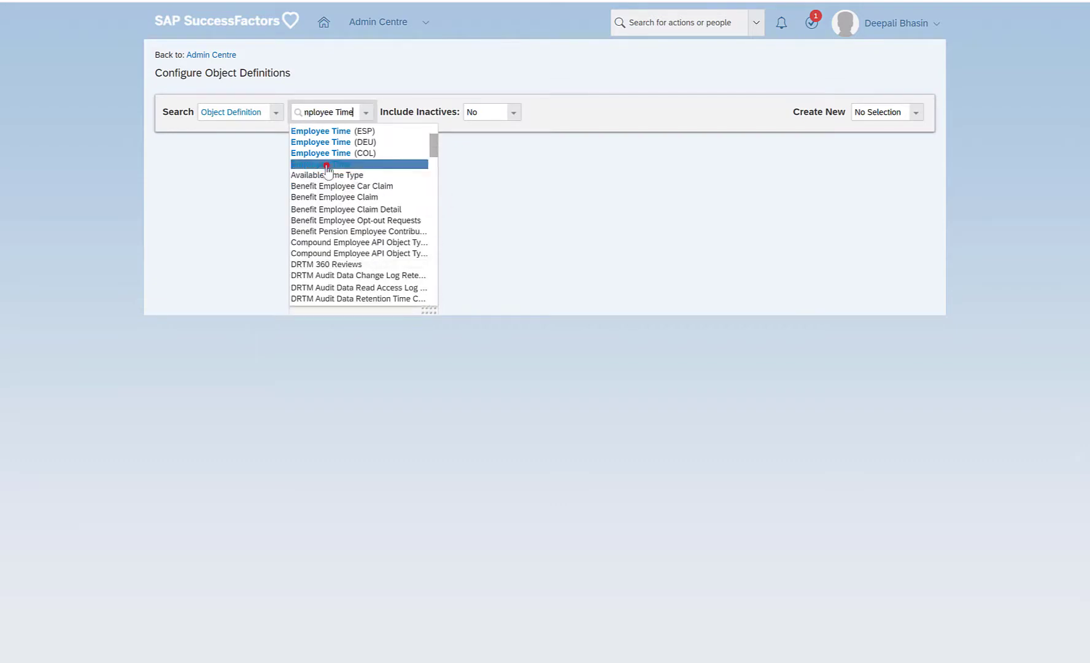
left_click(326, 164)
right_click(82, 0)
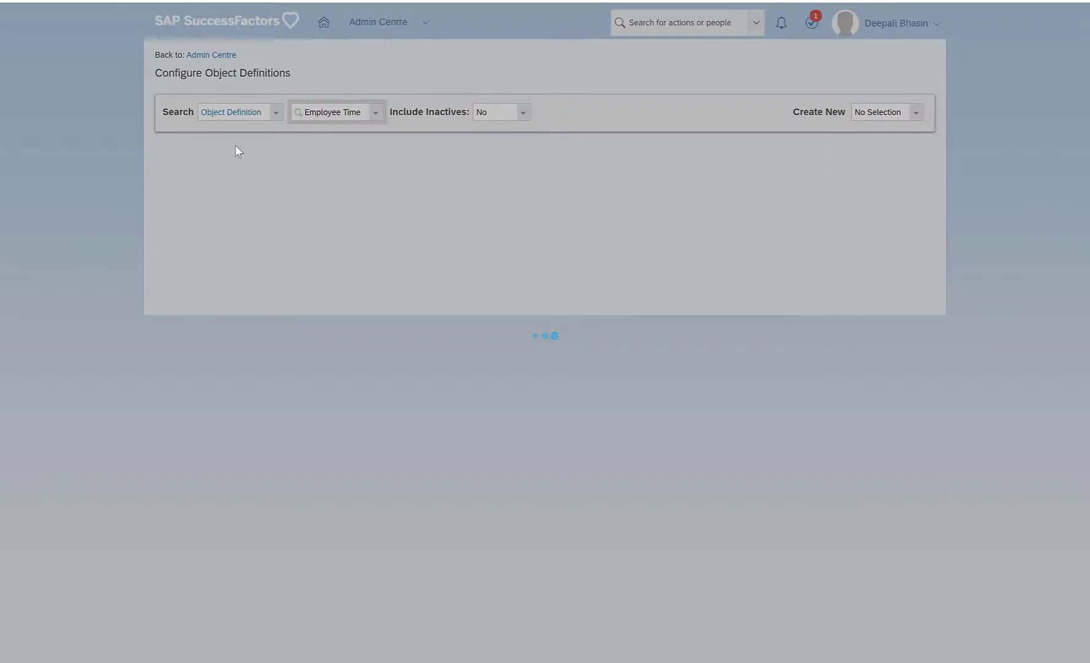
Open the cust_db_date field's Details to see its db_default_ET_date rule.
scroll(583, 230, "down", 5)
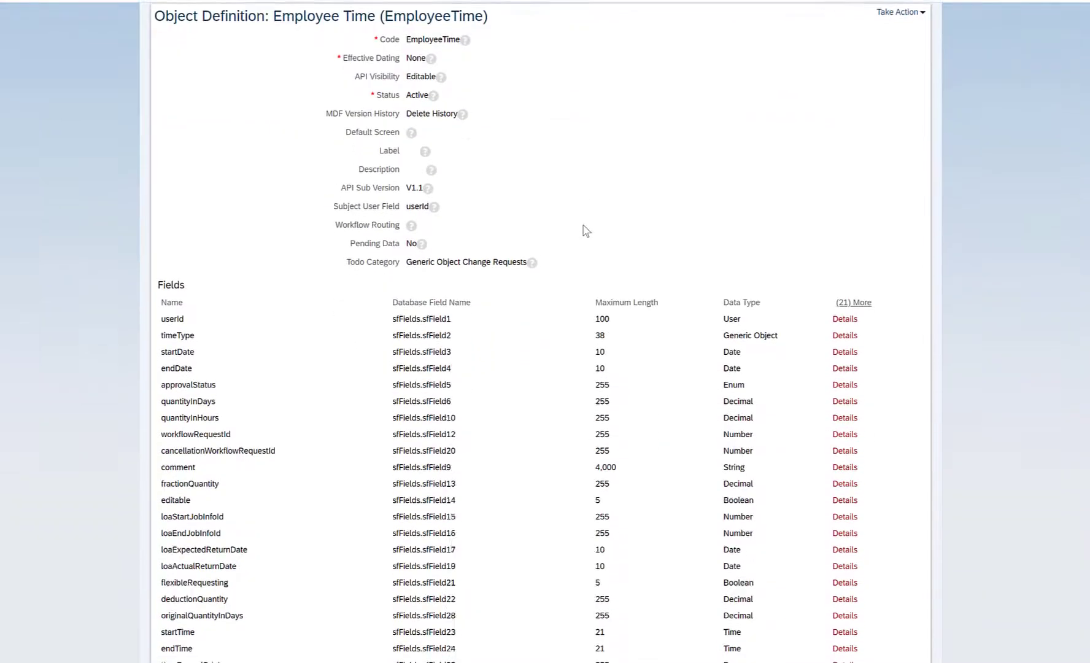
scroll(583, 230, "down", 13)
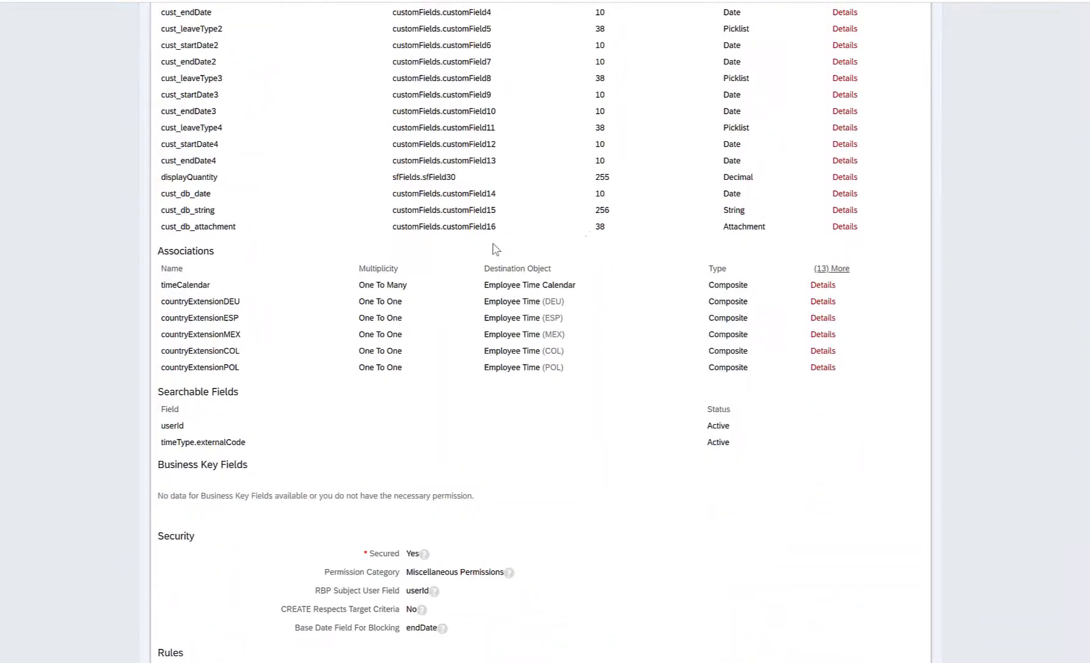
left_click(845, 193)
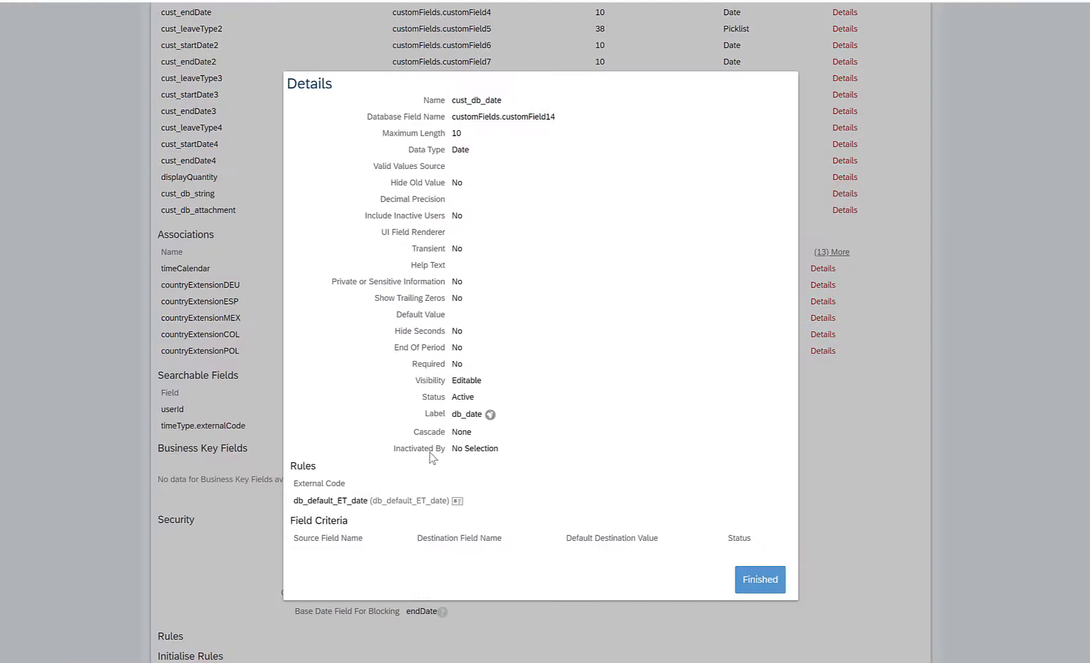
scroll(432, 458, "down", 2)
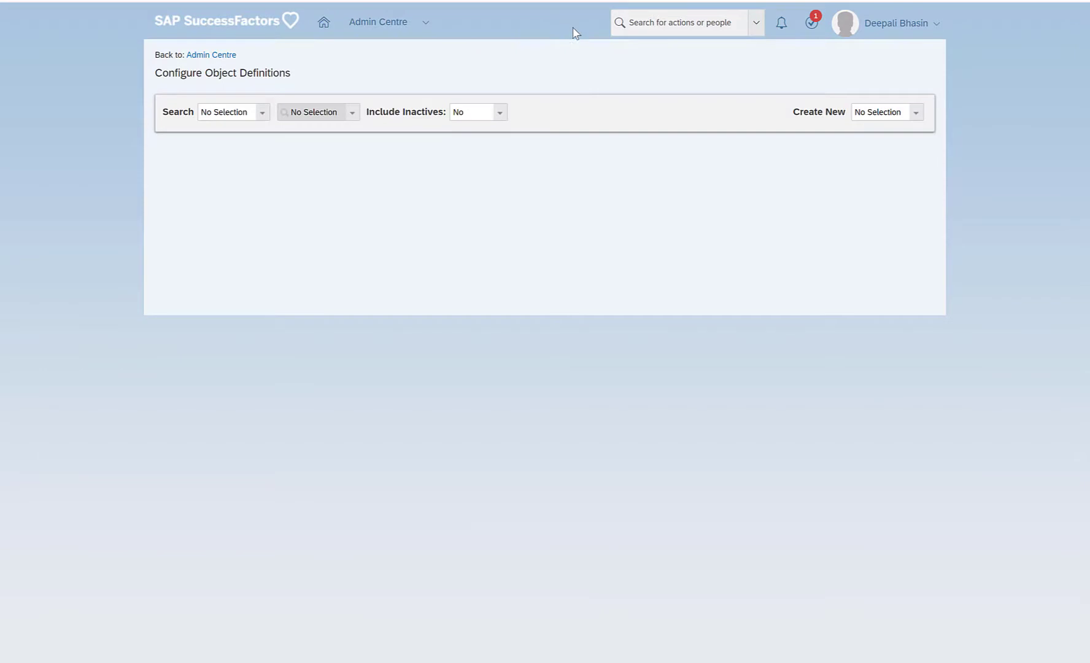
In Configure Business Rules, filter for db_default_ET_date and open that rule.
left_click(655, 28)
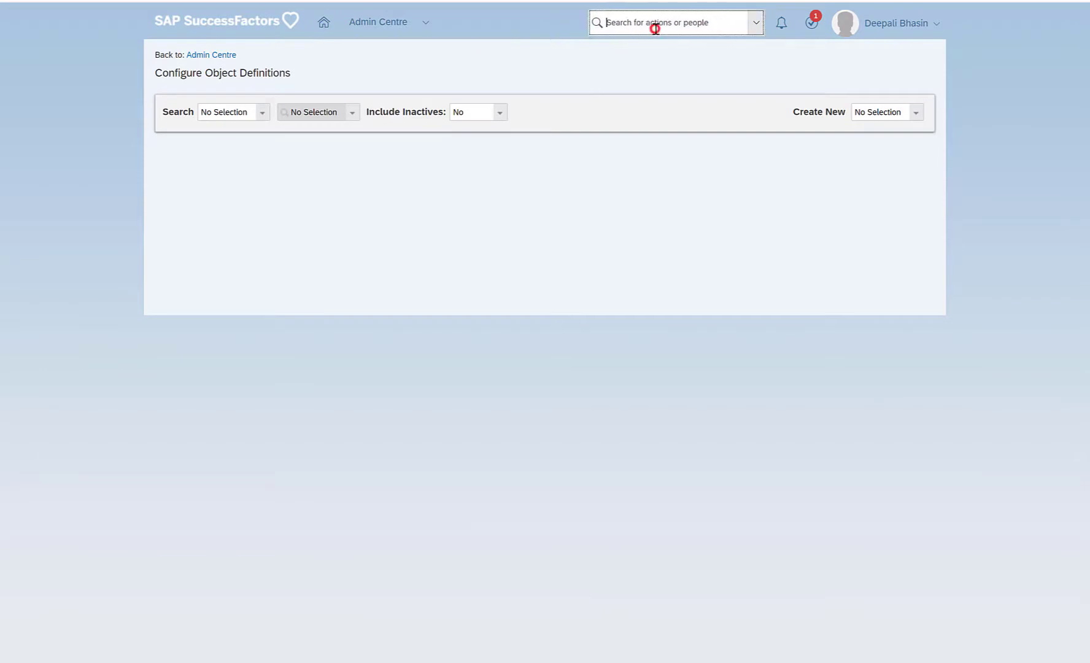
type("bu")
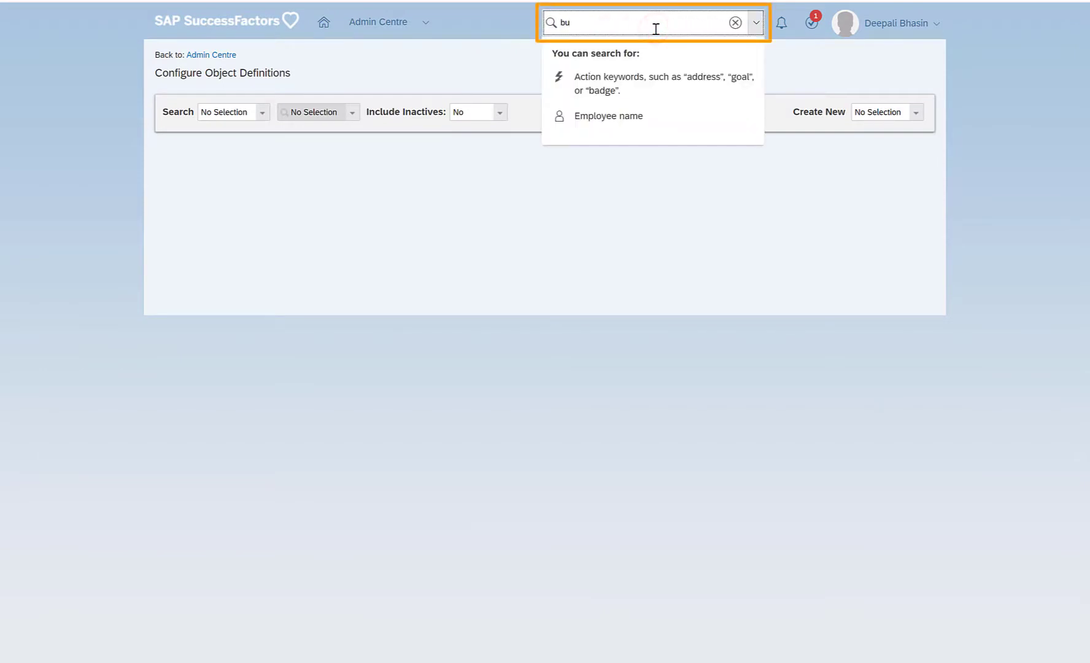
type("insess")
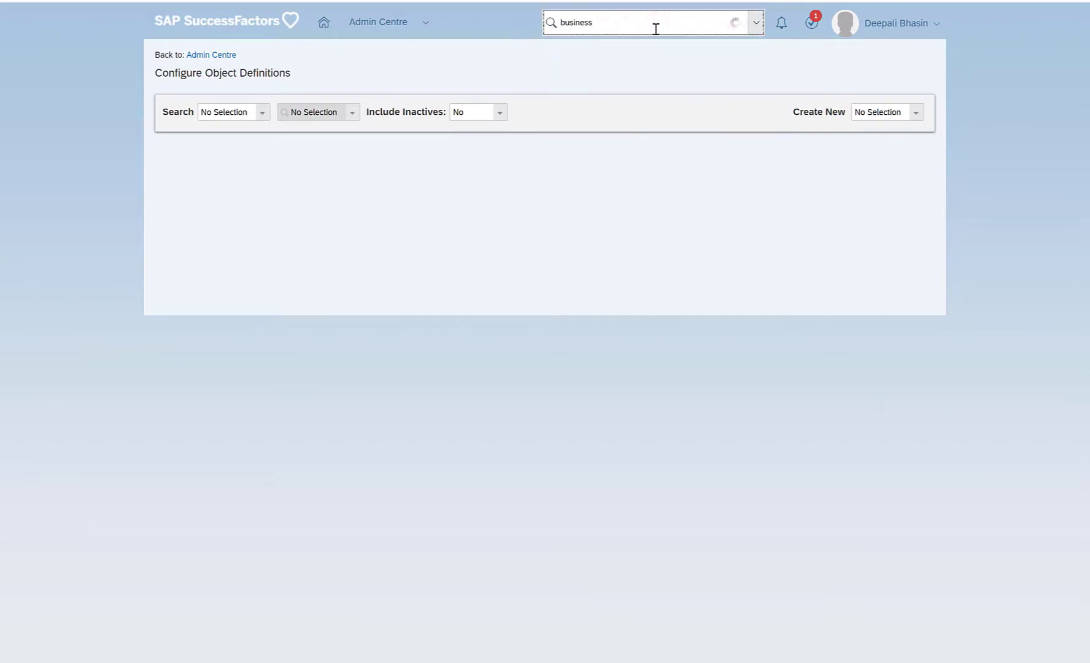
left_click(686, 104)
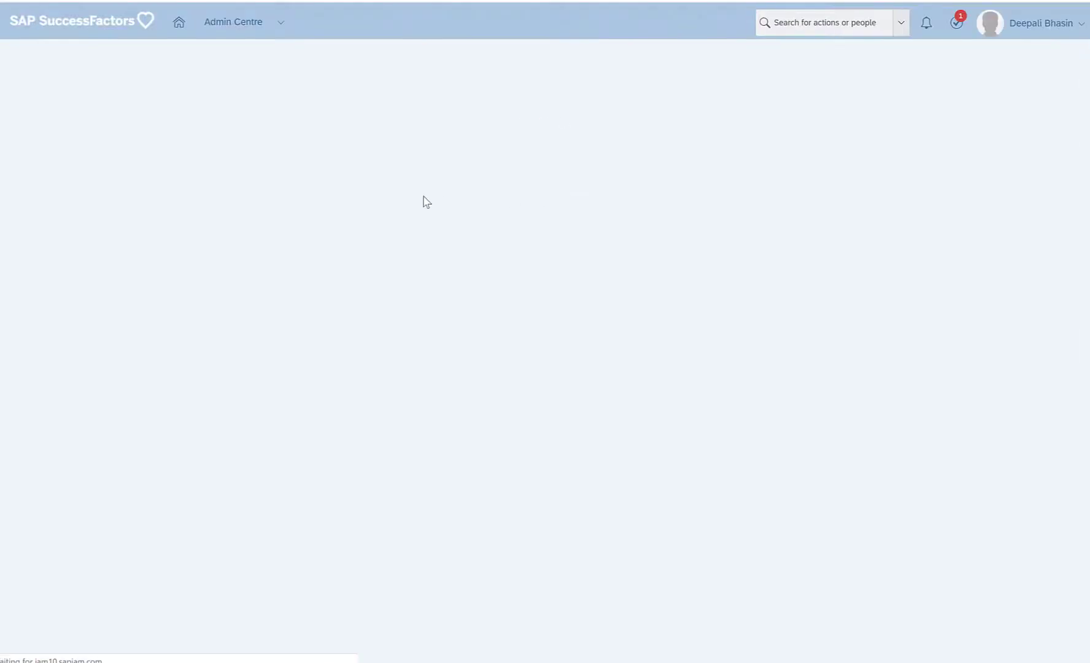
left_click(135, 128)
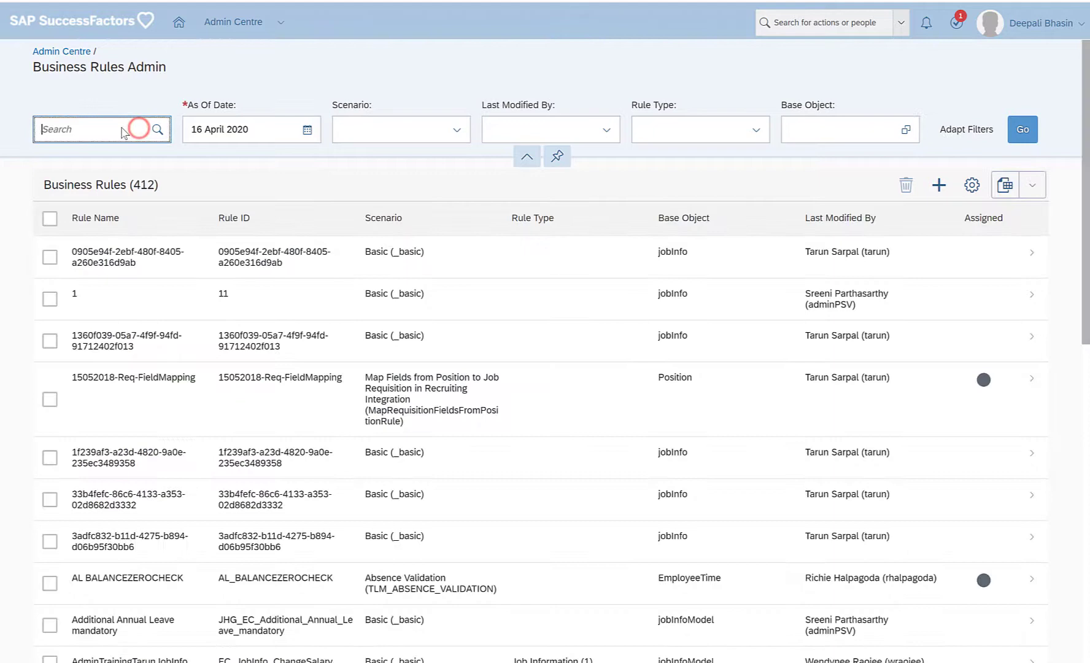
type("_default_ET_date")
left_click(153, 130)
left_click(207, 258)
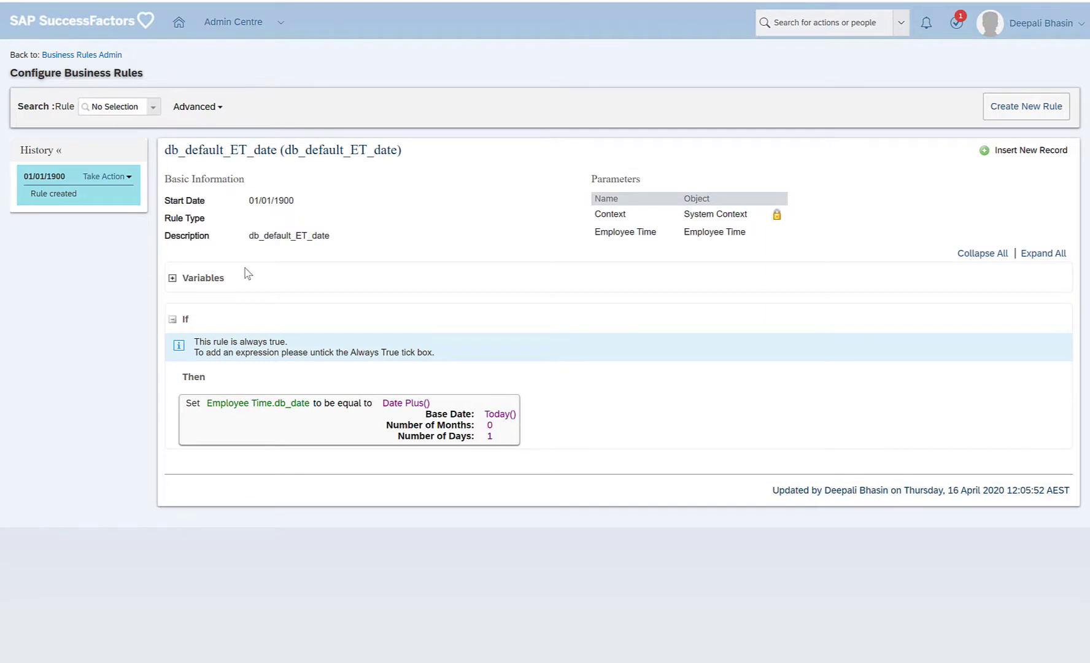
Start a Make Correction on the rule and highlight db_date and its one-day offset.
left_click(106, 176)
left_click(130, 188)
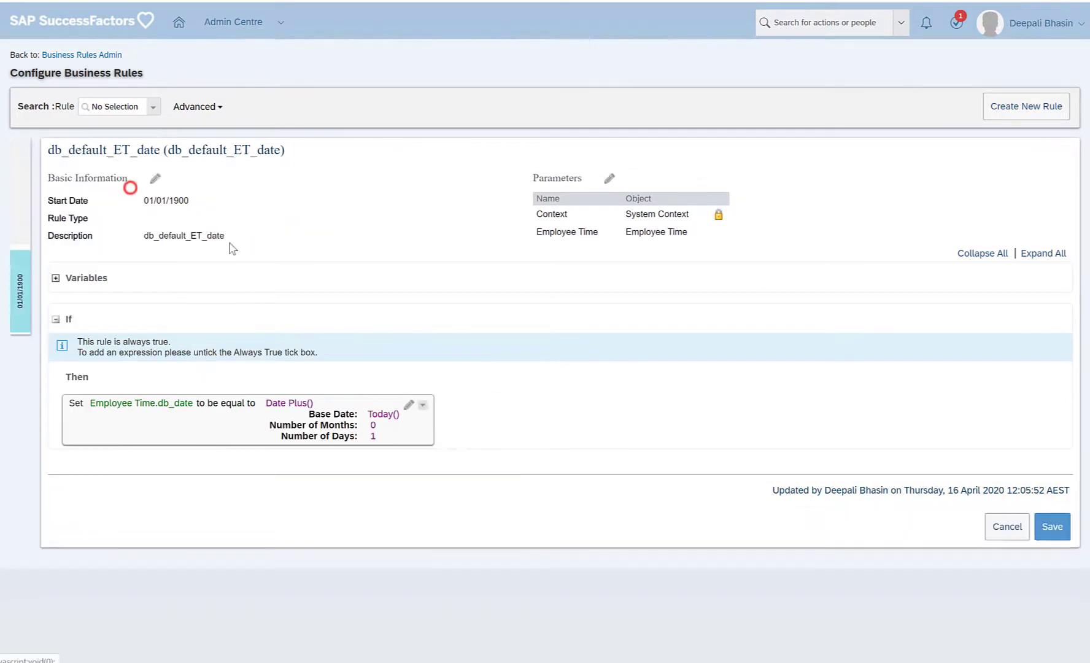
left_click_drag(532, 237, 682, 239)
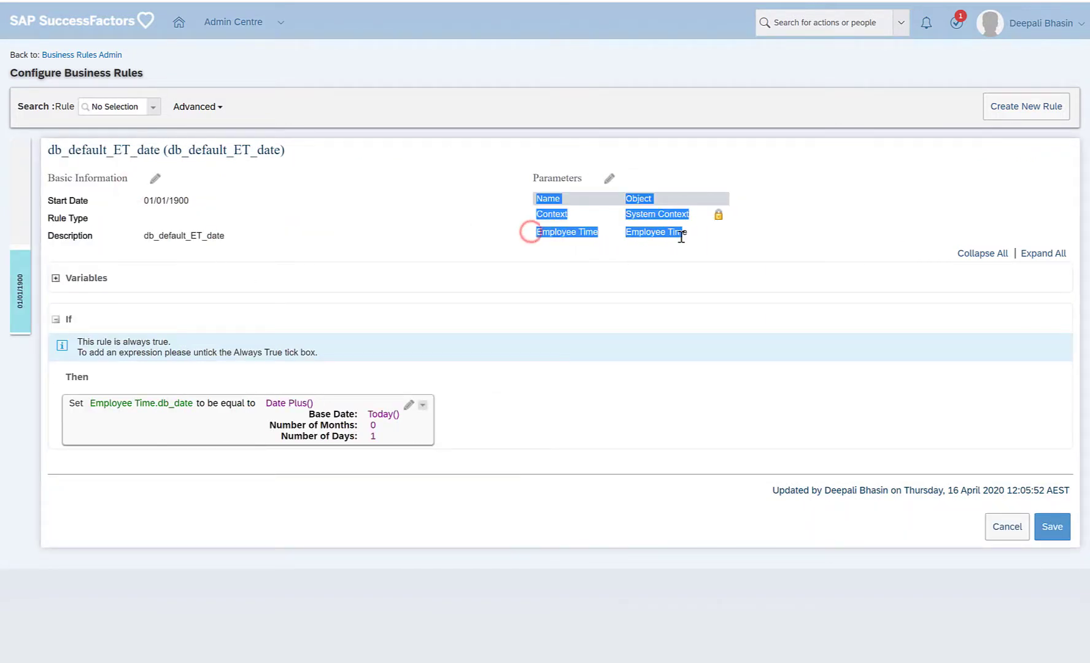
left_click(681, 238)
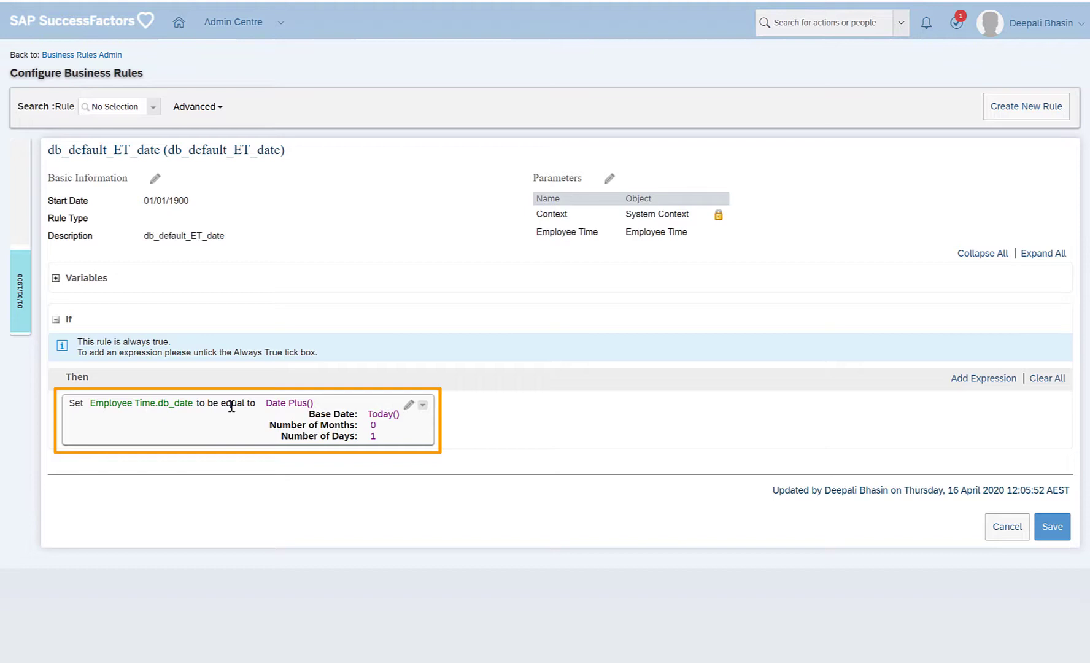
double_click(188, 403)
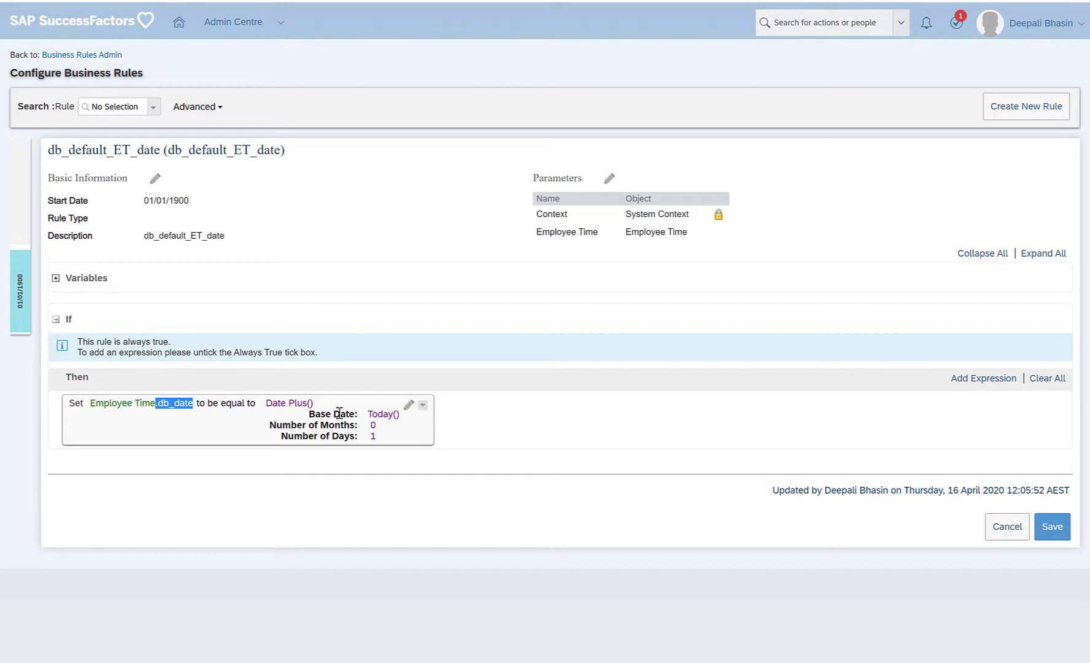
left_click(370, 412)
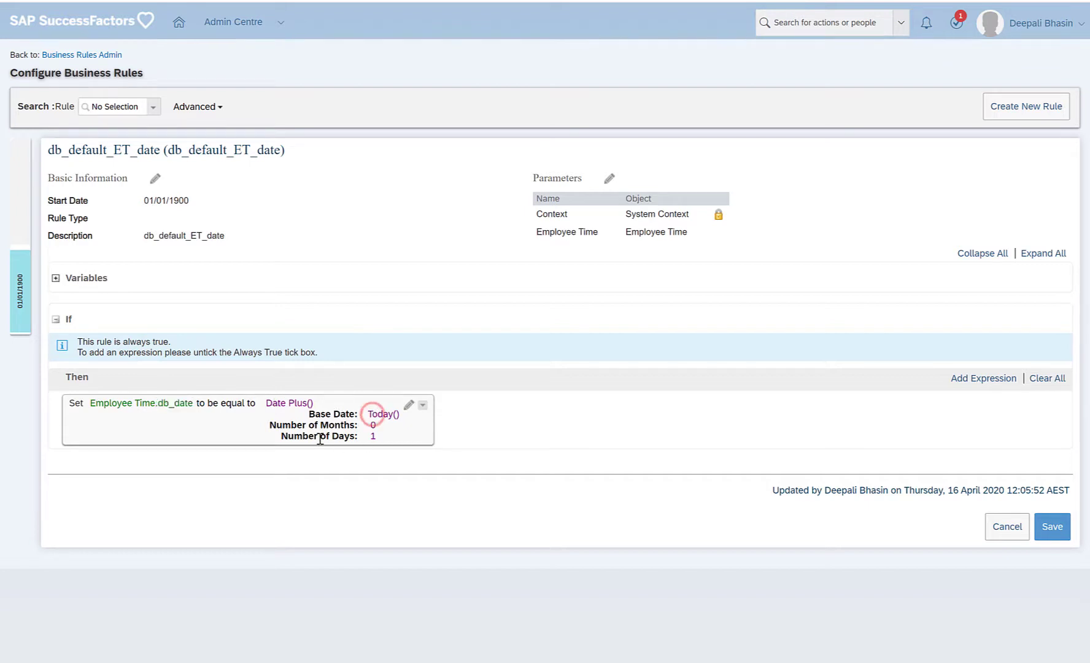
left_click_drag(318, 437, 385, 443)
Cancel the rule correction with Don't Save, keeping db_date at Today() plus 1 day.
left_click(389, 440)
left_click(408, 404)
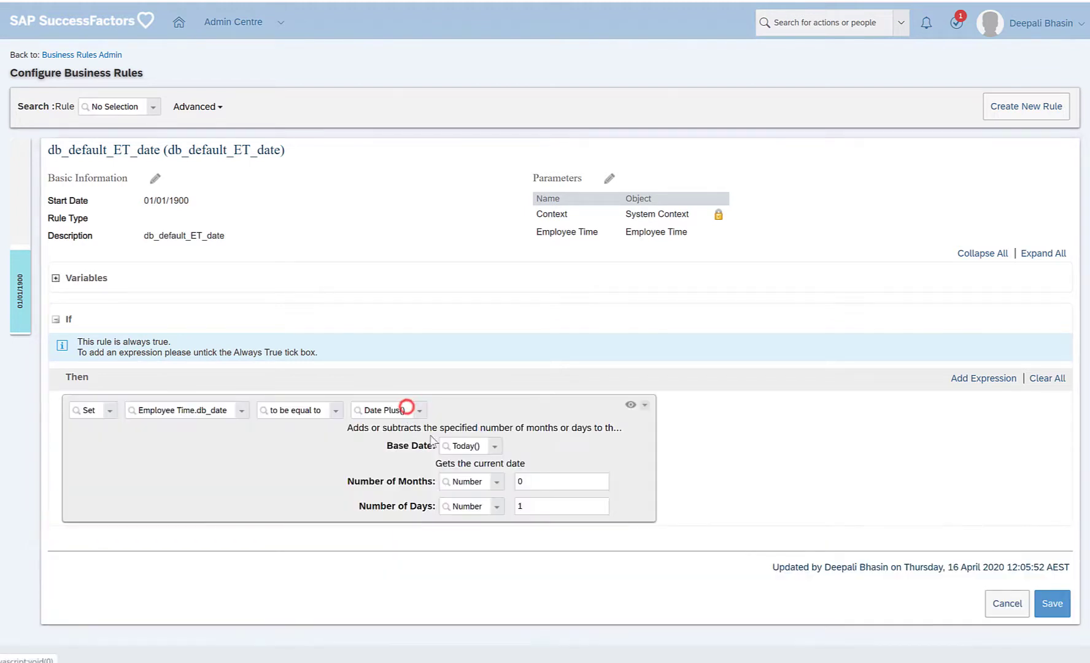
left_click(540, 479)
left_click(1012, 606)
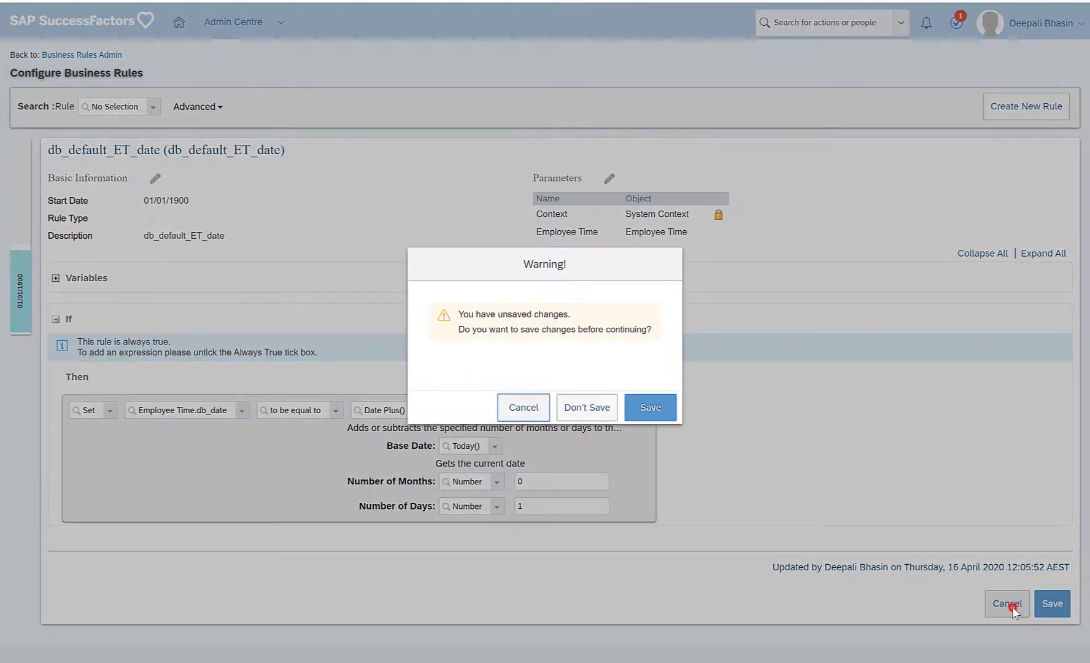
left_click(585, 412)
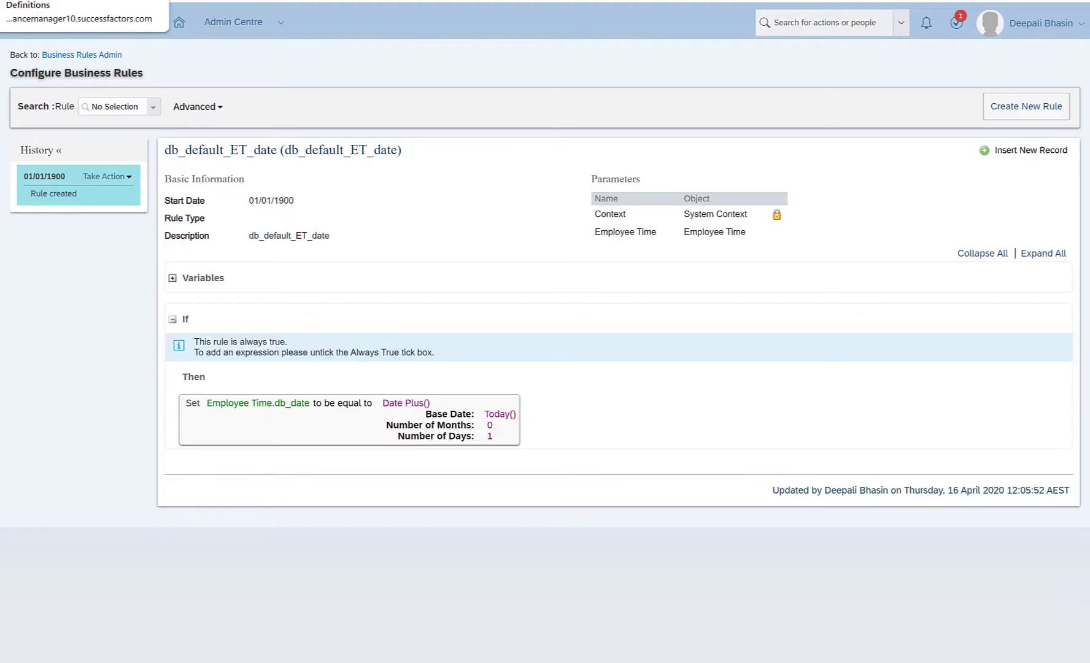
Close the field details and make the Employee Time definition editable via Make Correction.
key("ctrl+Tab")
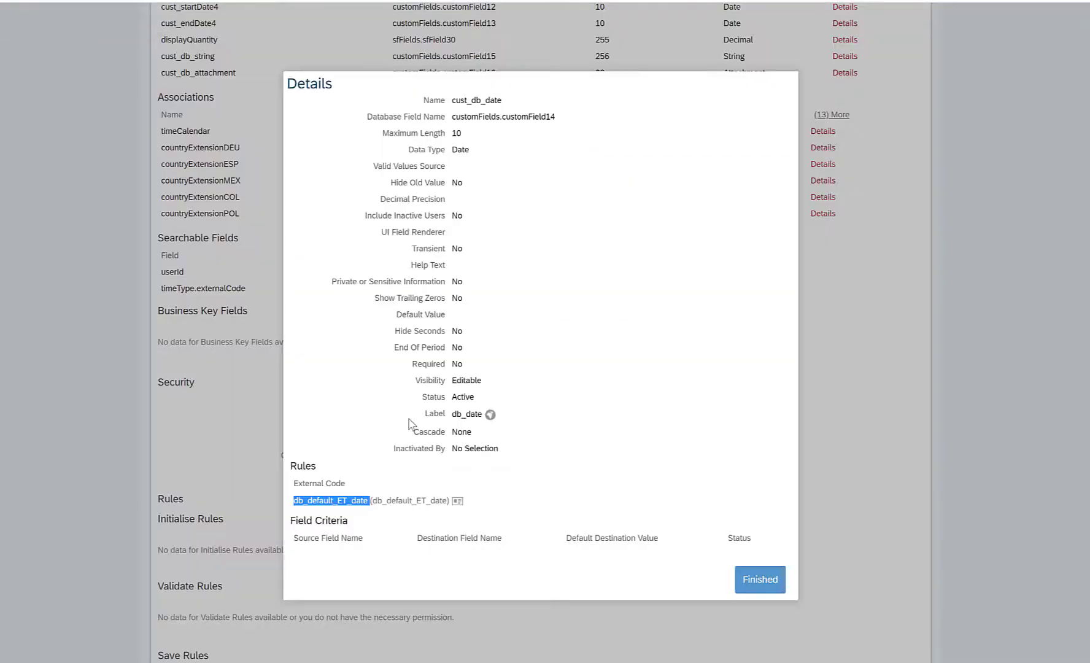
left_click(744, 588)
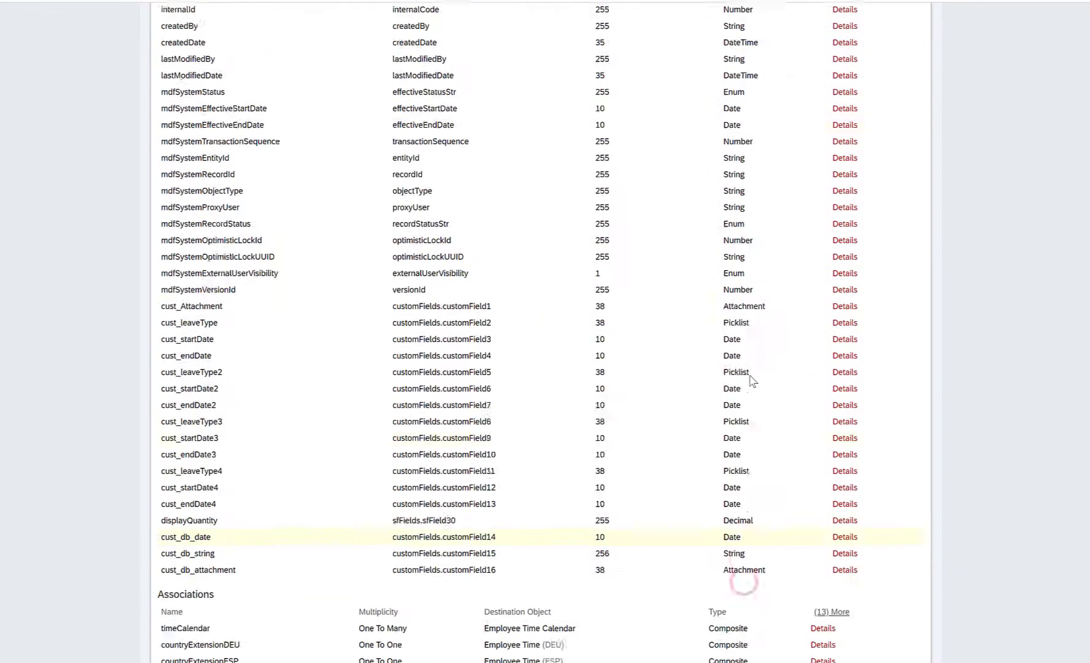
scroll(751, 379, "up", 15)
left_click(881, 150)
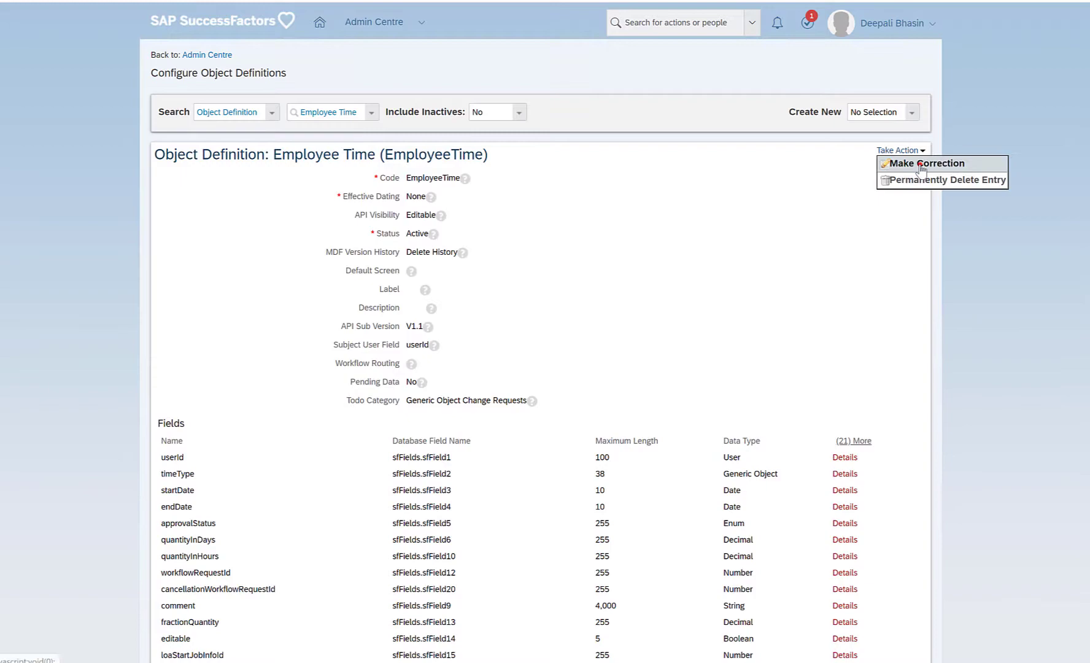
left_click(918, 161)
Confirm cust_db_date uses db_default_ET_date, then exit the definition without saving changes.
scroll(863, 249, "down", 20)
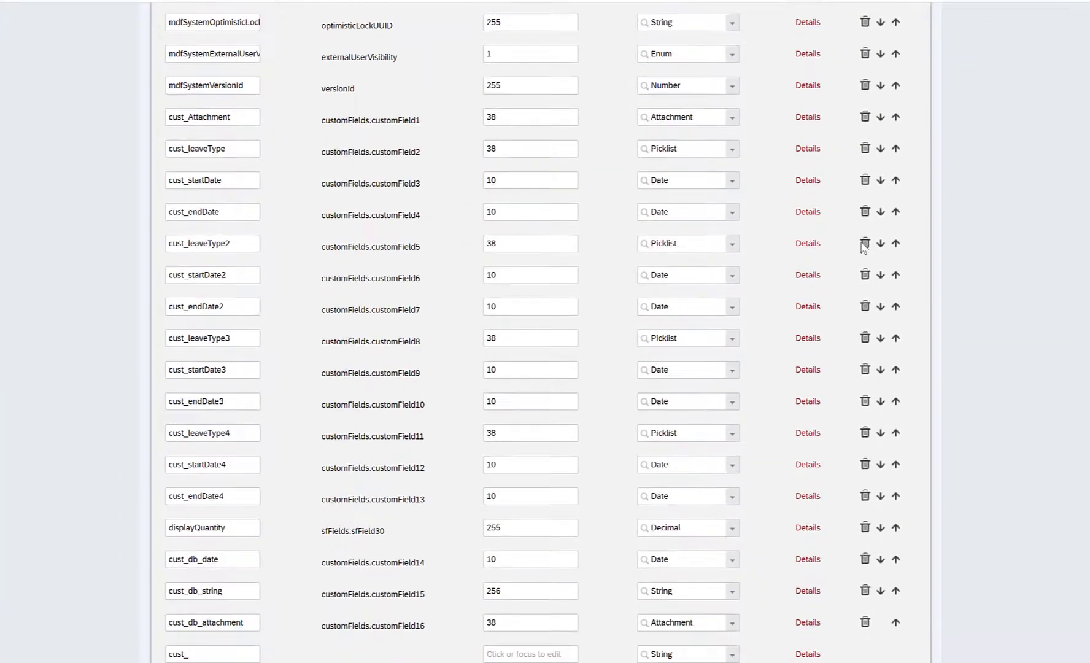
scroll(862, 248, "up", 3)
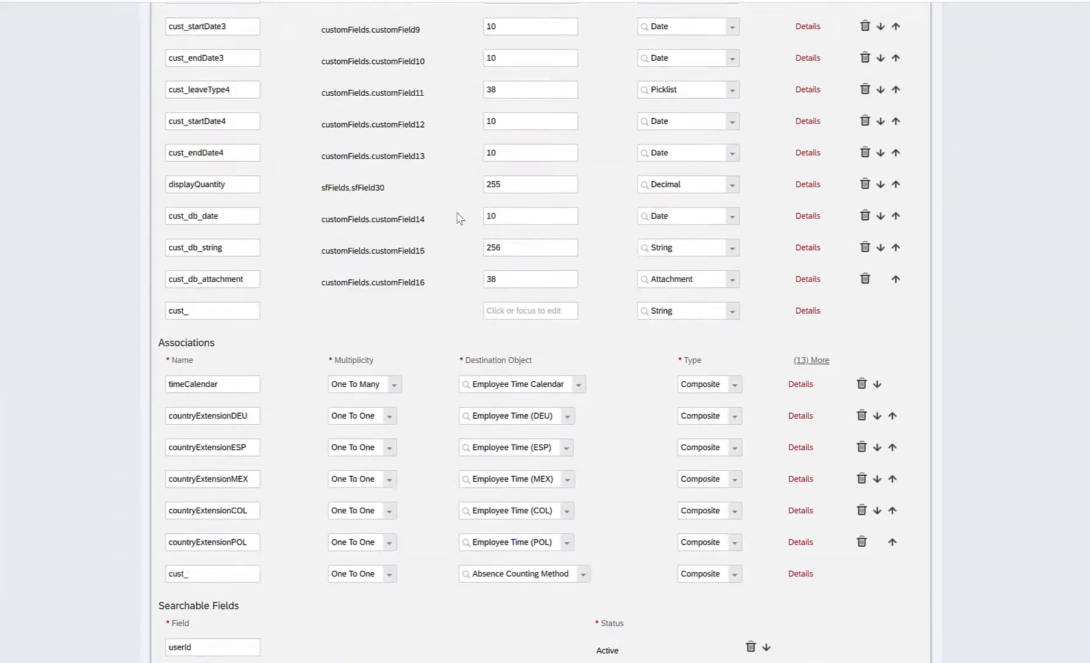
left_click(807, 216)
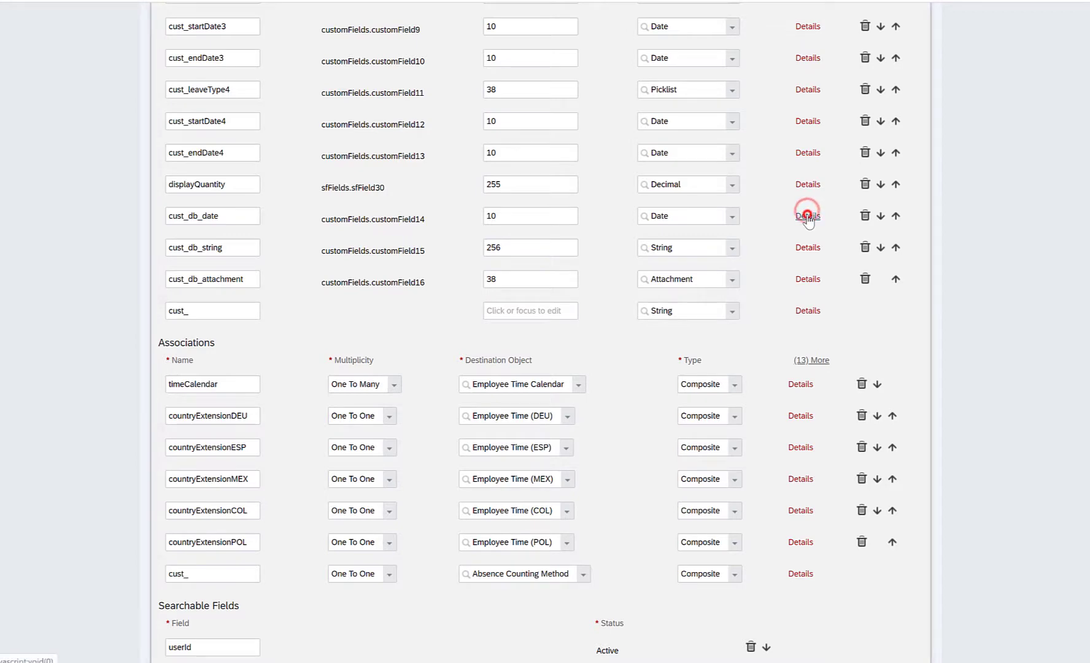
scroll(594, 328, "down", 5)
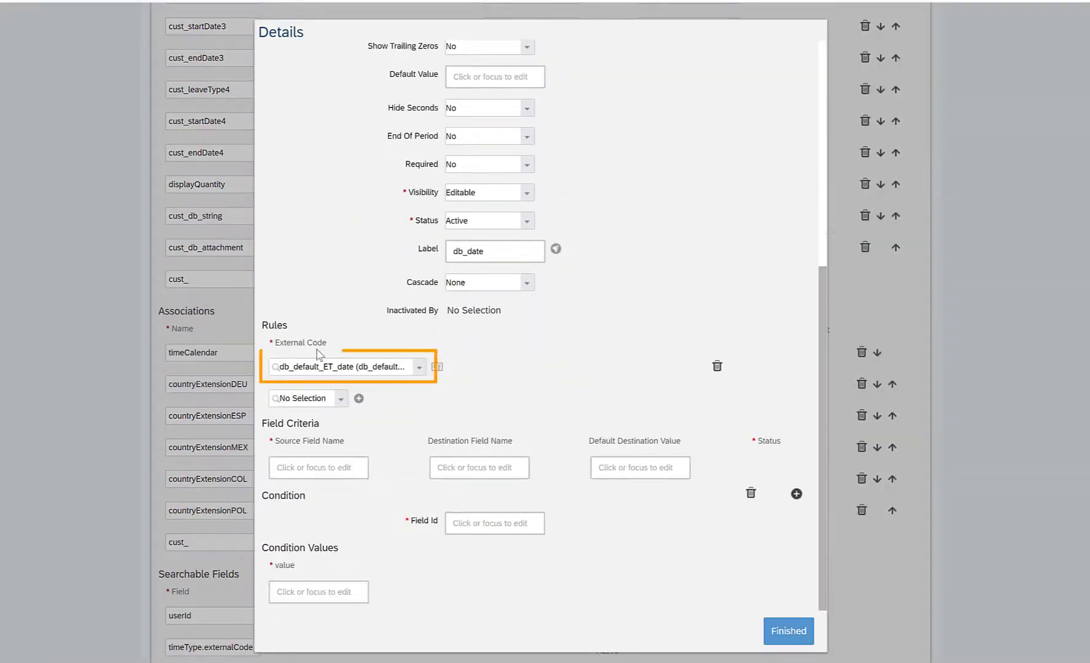
left_click(313, 373)
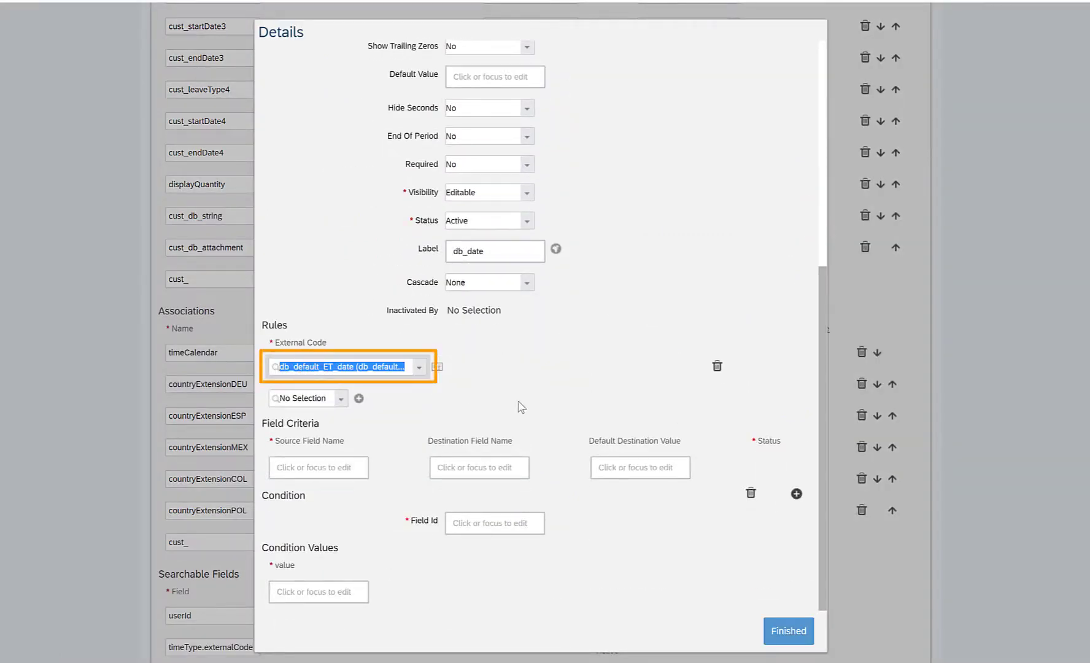
scroll(562, 473, "down", 2)
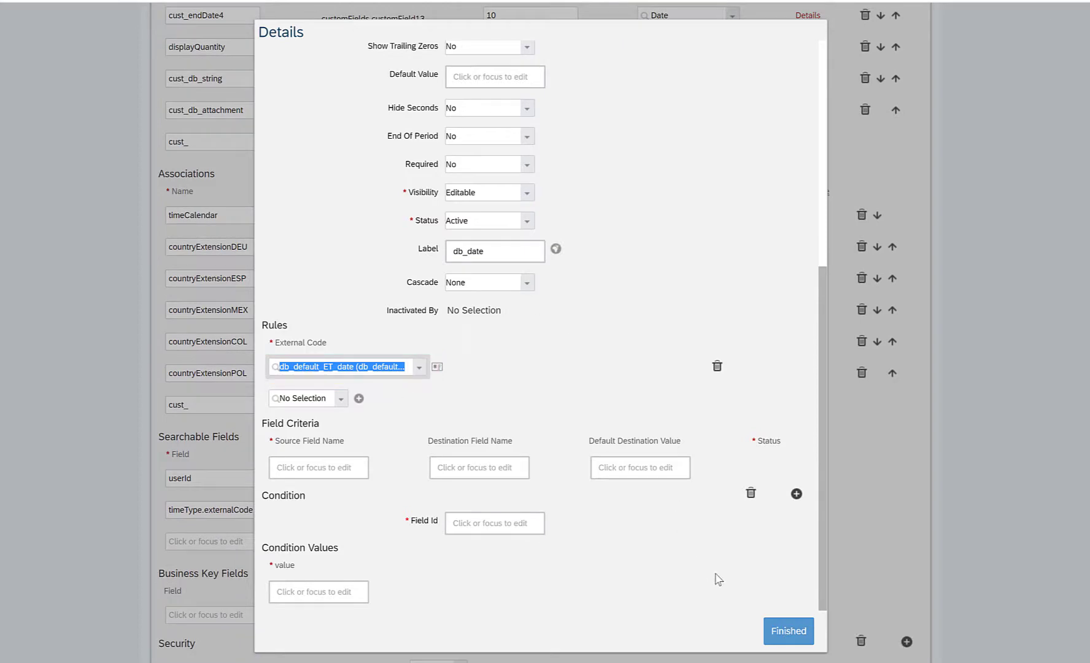
left_click(766, 622)
scroll(827, 565, "down", 8)
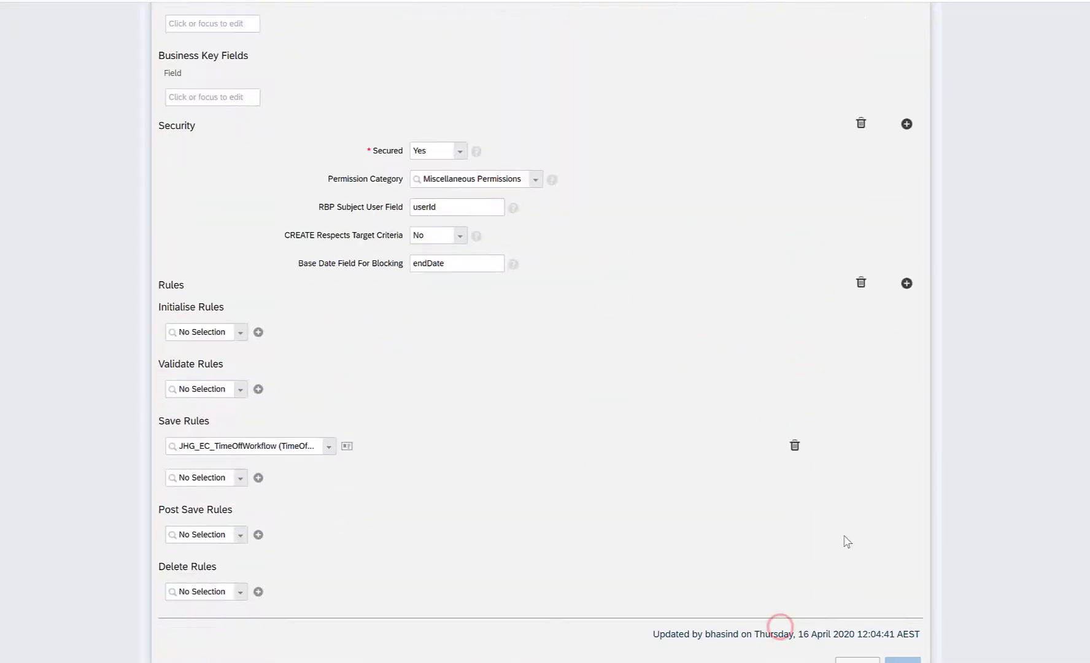
left_click(856, 617)
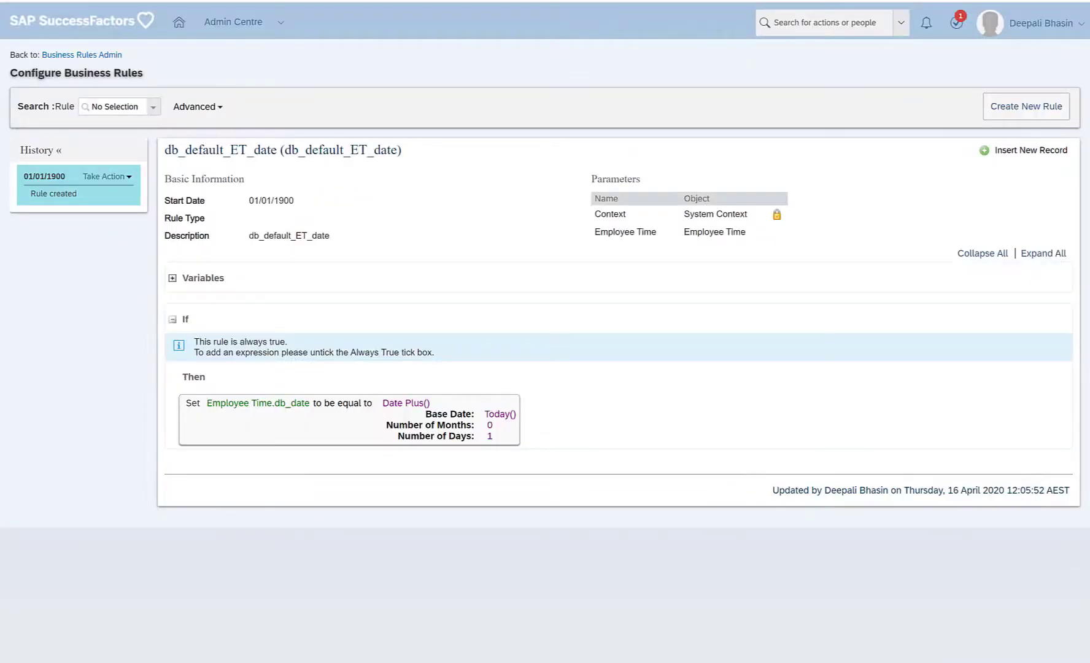
right_click(212, 2)
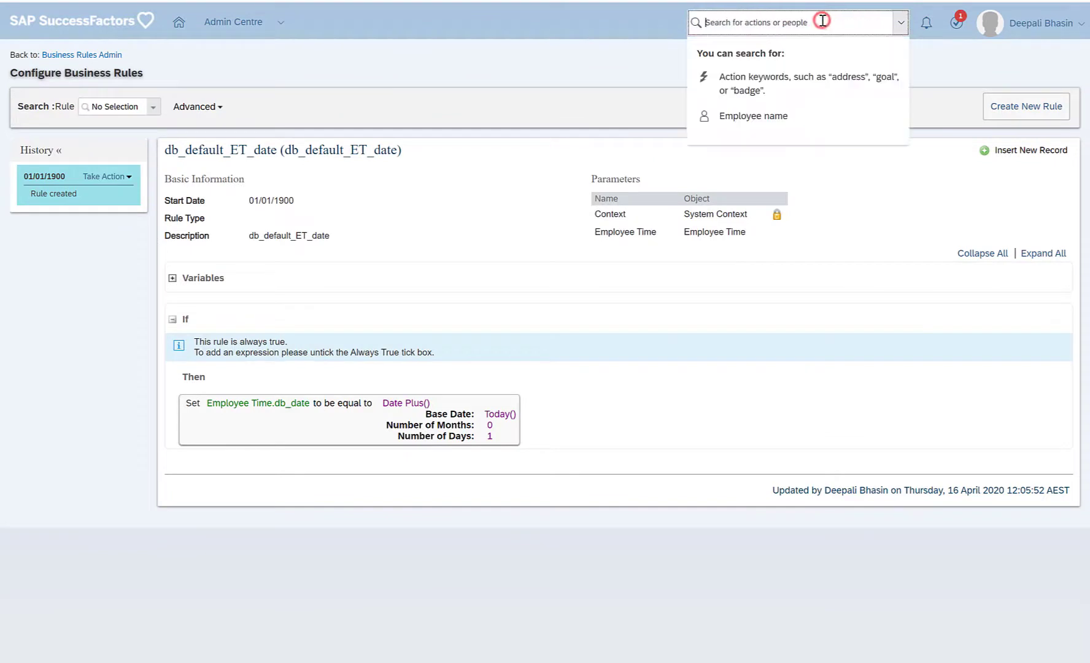
Go to Manage Data and choose Rule Trace as the record type.
type("Mana")
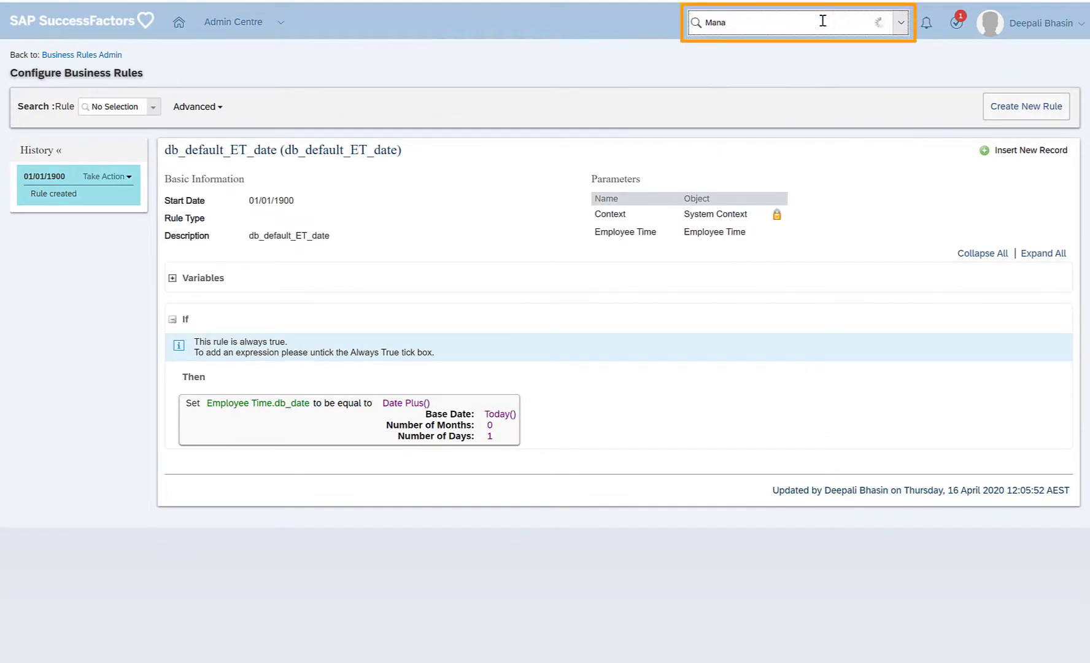
type("ge data")
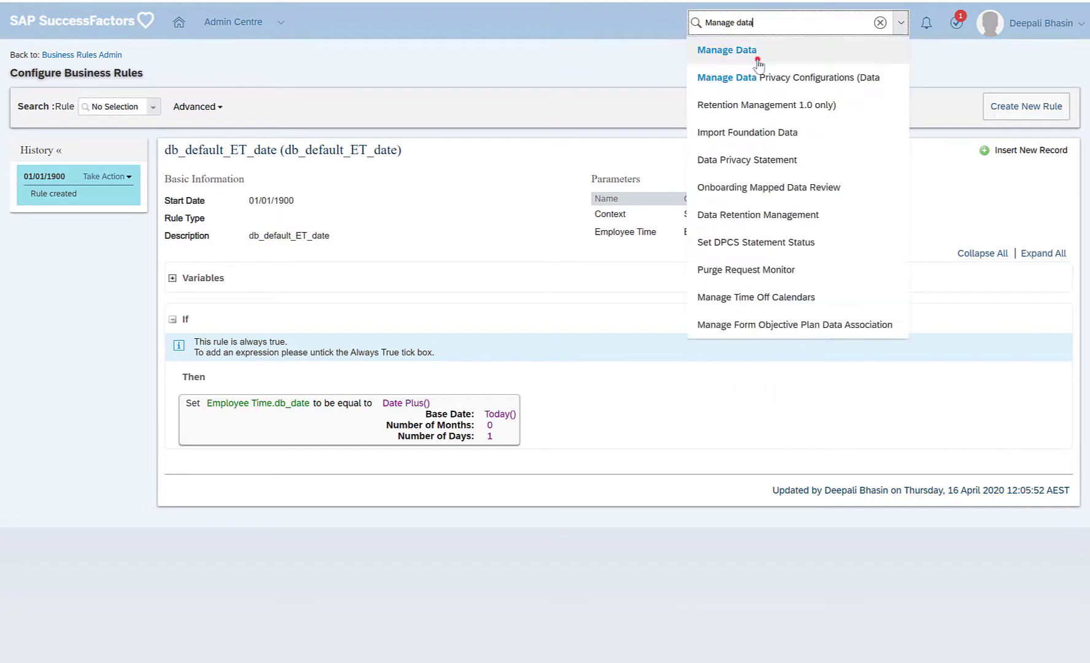
left_click(757, 60)
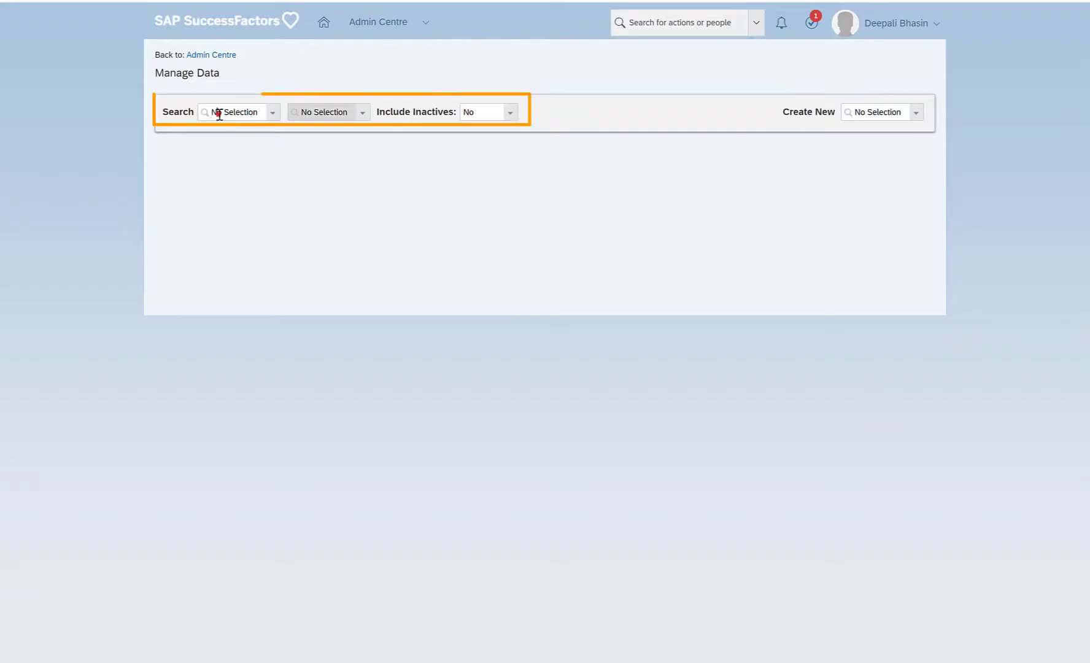
left_click(219, 113)
type("rule tr")
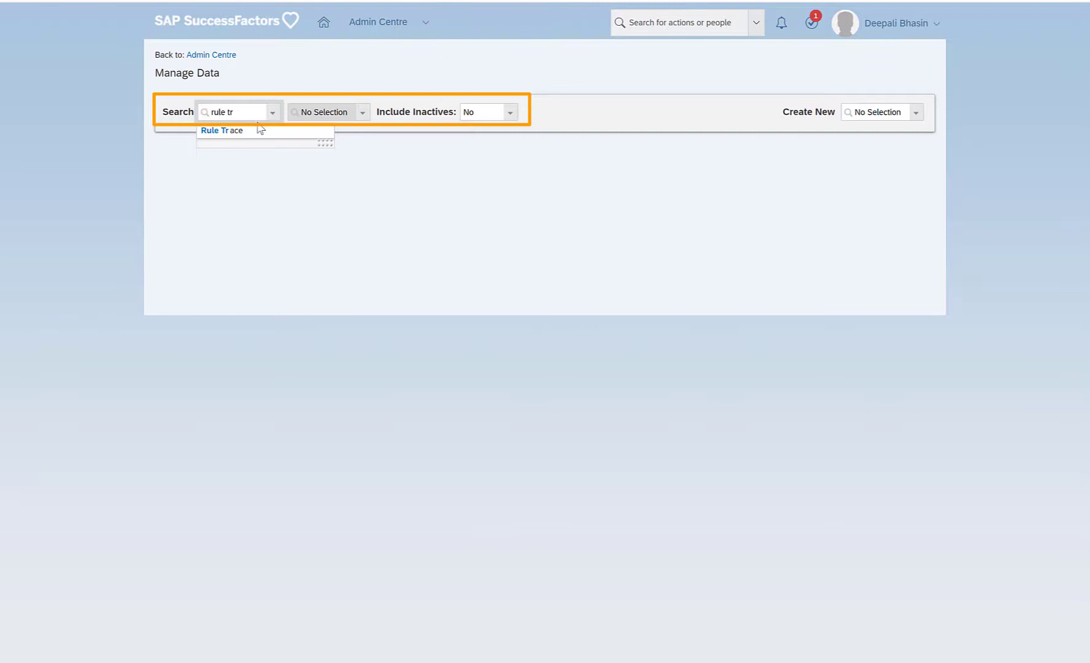
left_click(258, 129)
Load the db_default_ET_date rule trace, download its log and open the CSV.
left_click(333, 108)
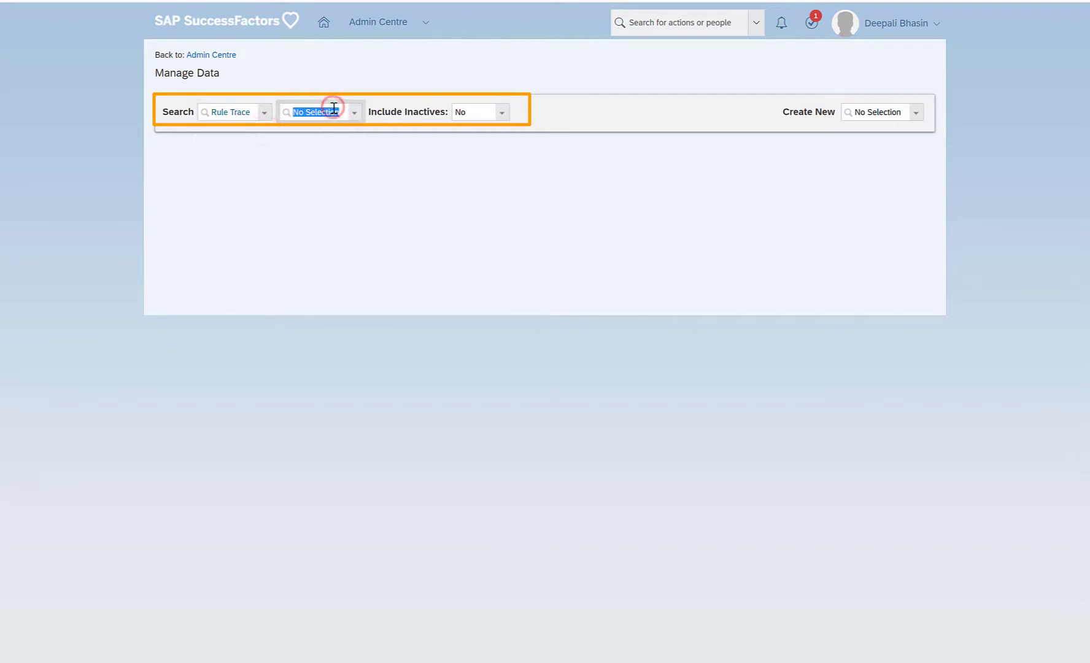
key("ctrl+v")
left_click(324, 132)
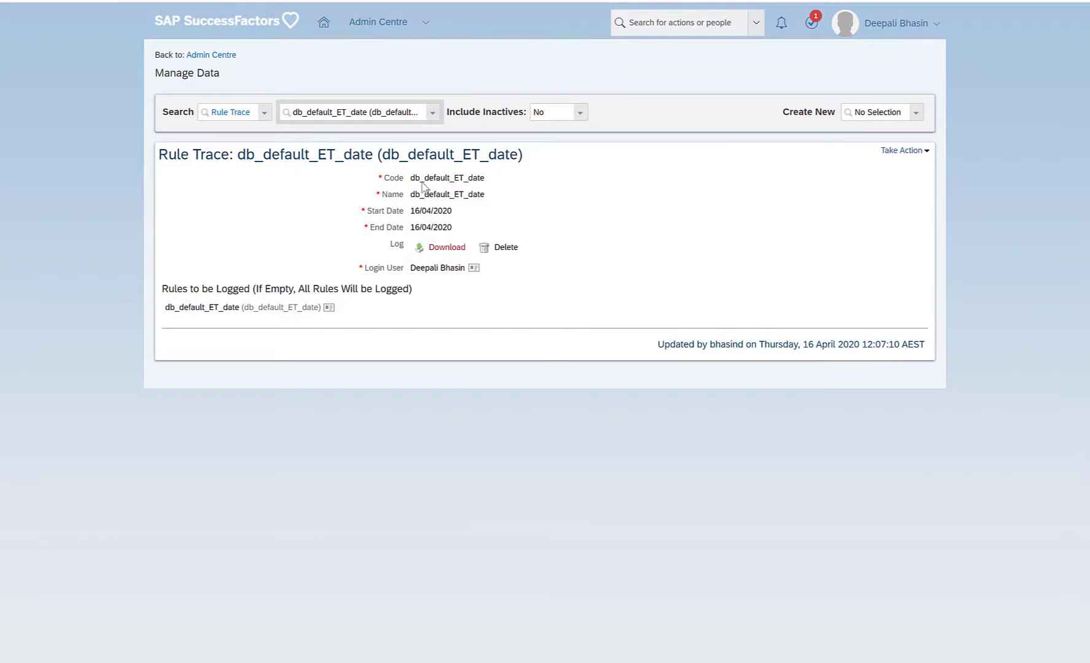
left_click(438, 247)
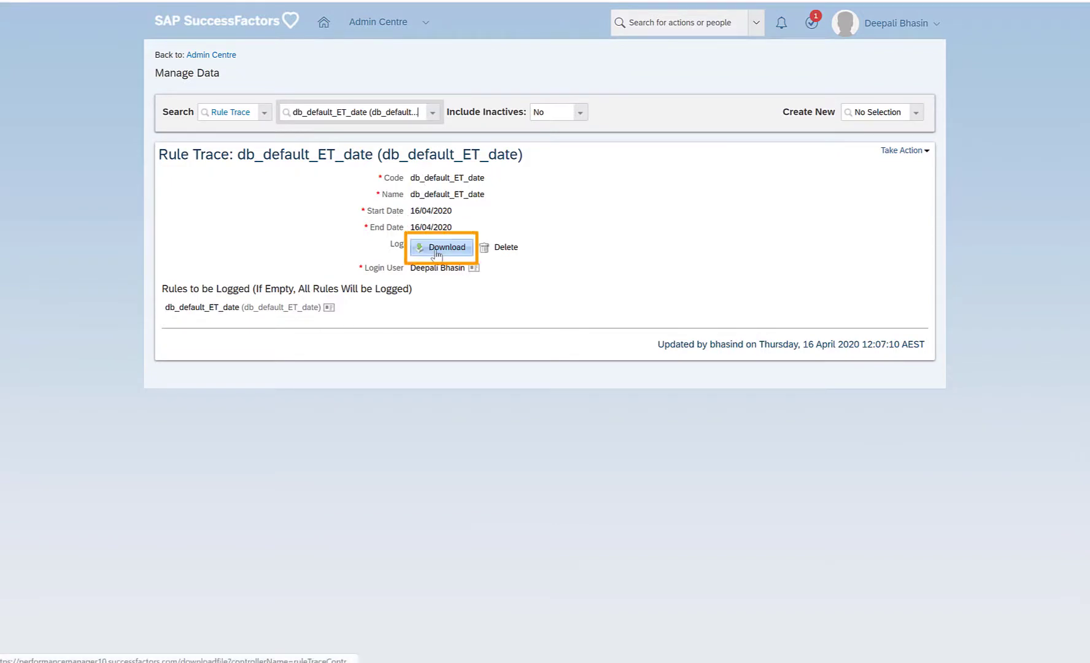
left_click(437, 253)
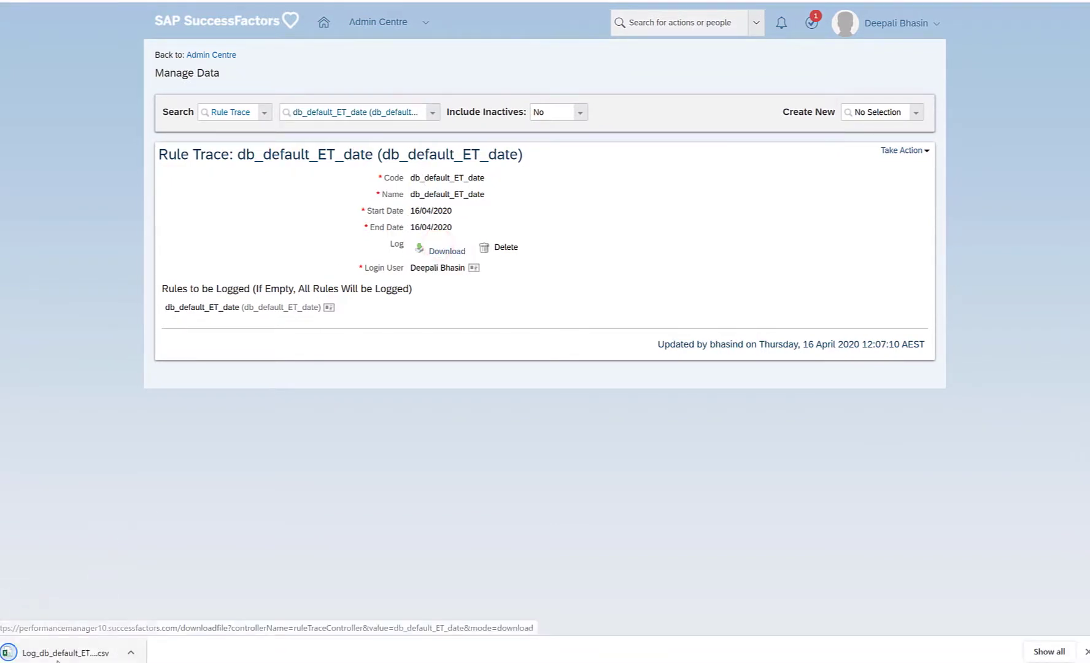
left_click(65, 653)
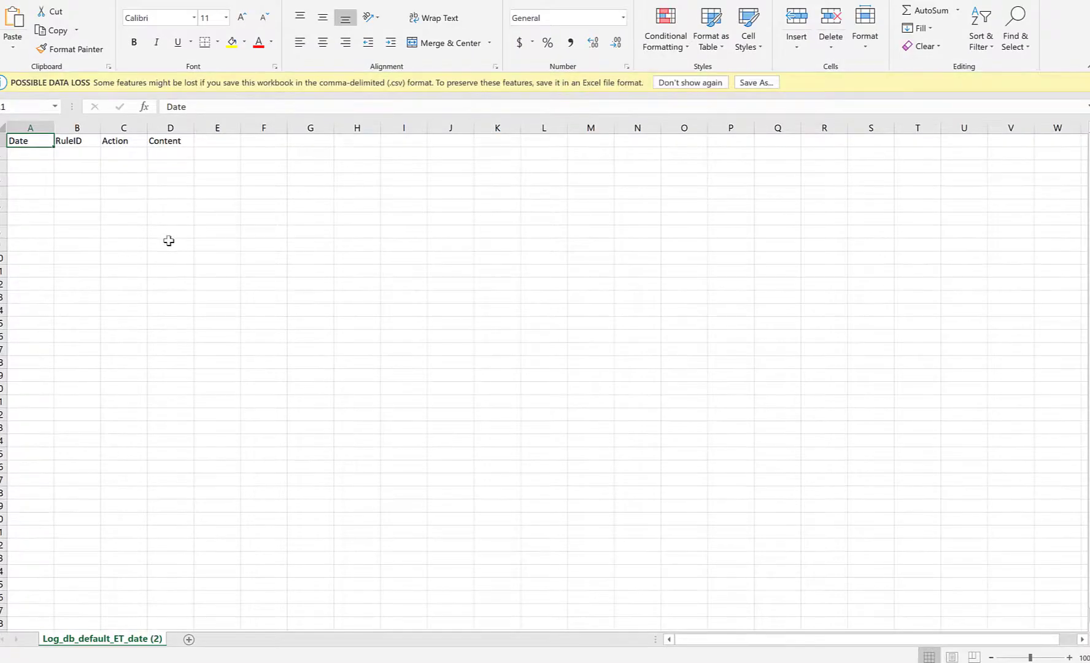
Check Log_db_default_ET_date.csv shows only headers, then duplicate the Manage Data tab.
left_click(169, 243)
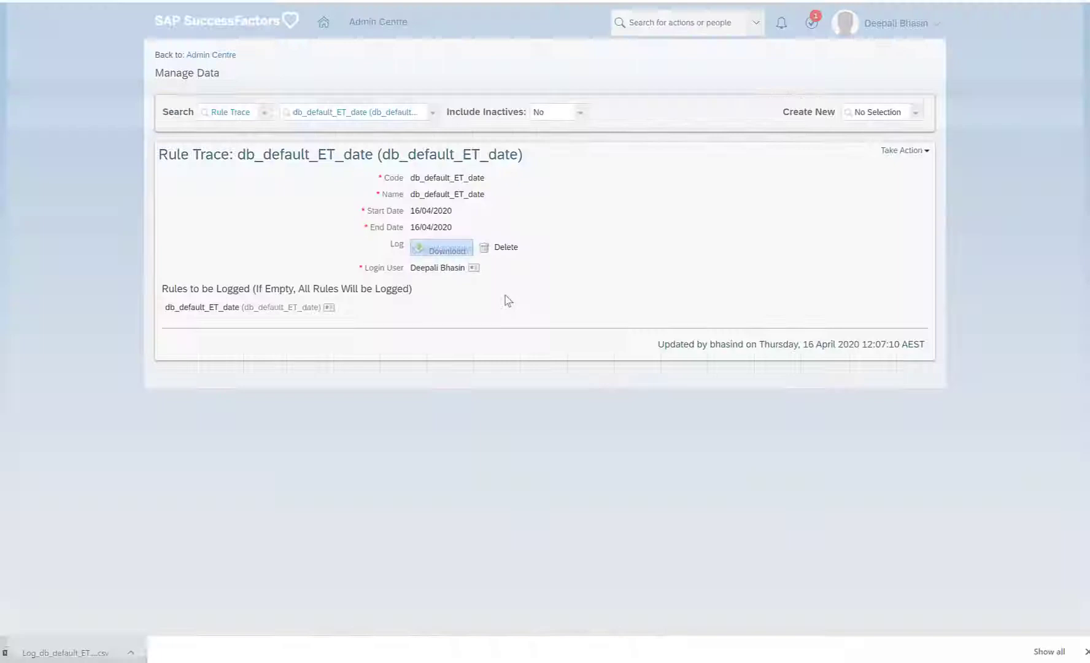
right_click(391, 1)
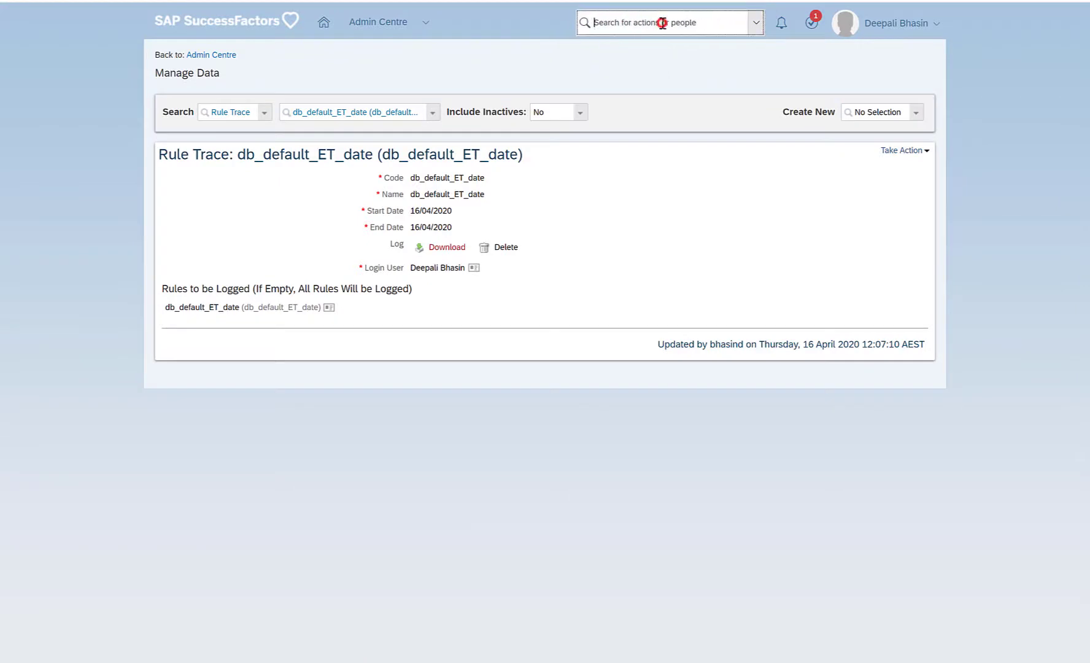
Find the test employee and open their Time Information page with Time Records.
left_click(662, 23)
type("test test")
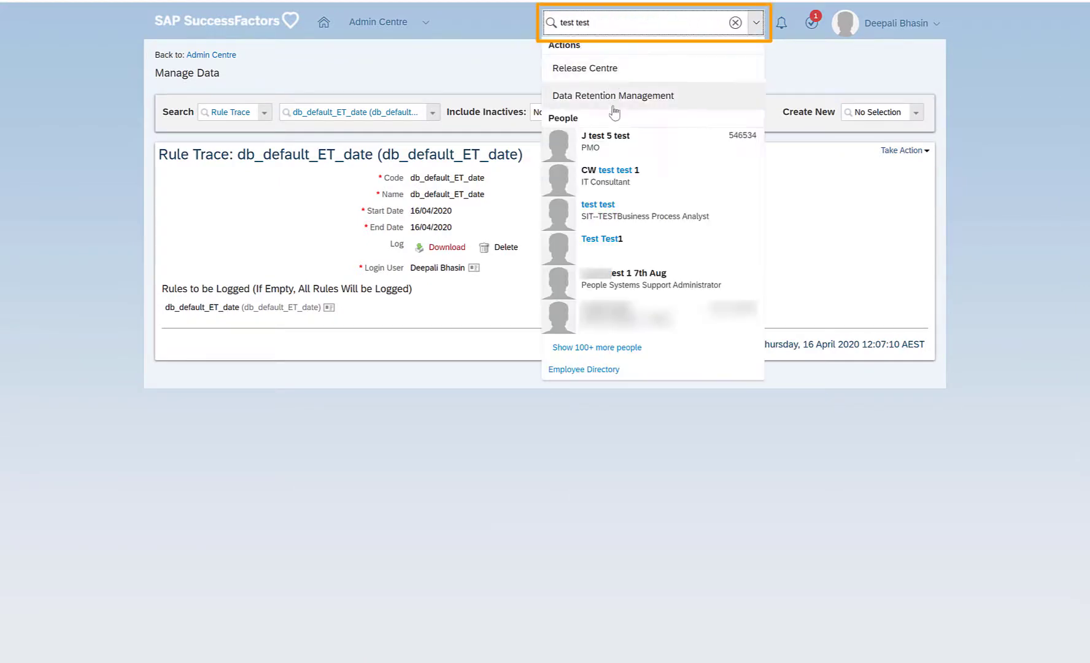
left_click(680, 278)
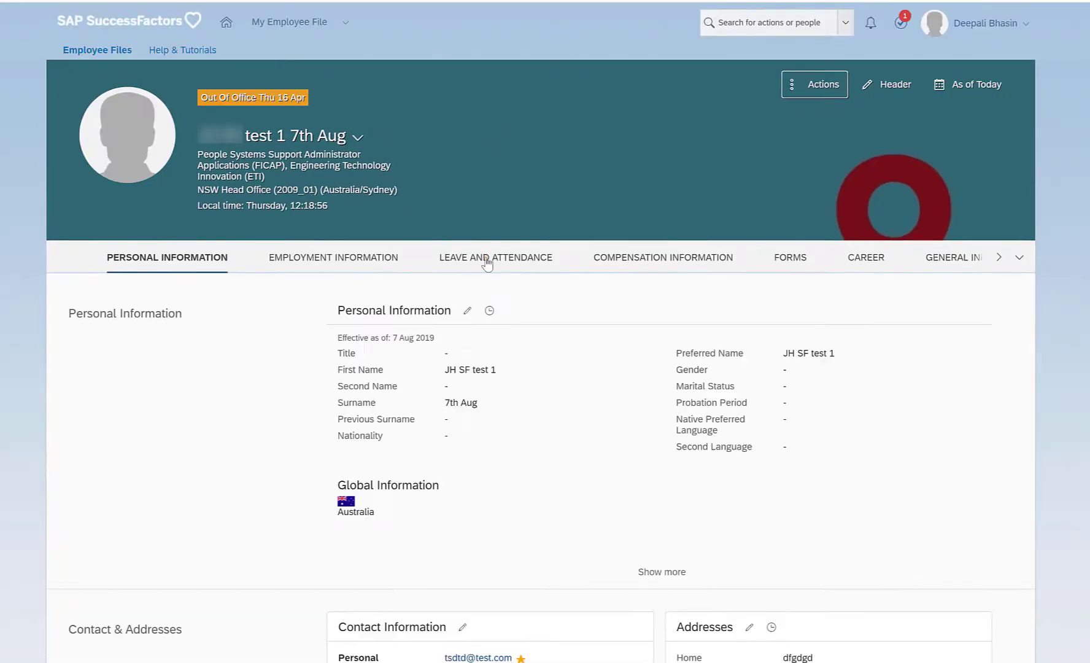
left_click(486, 254)
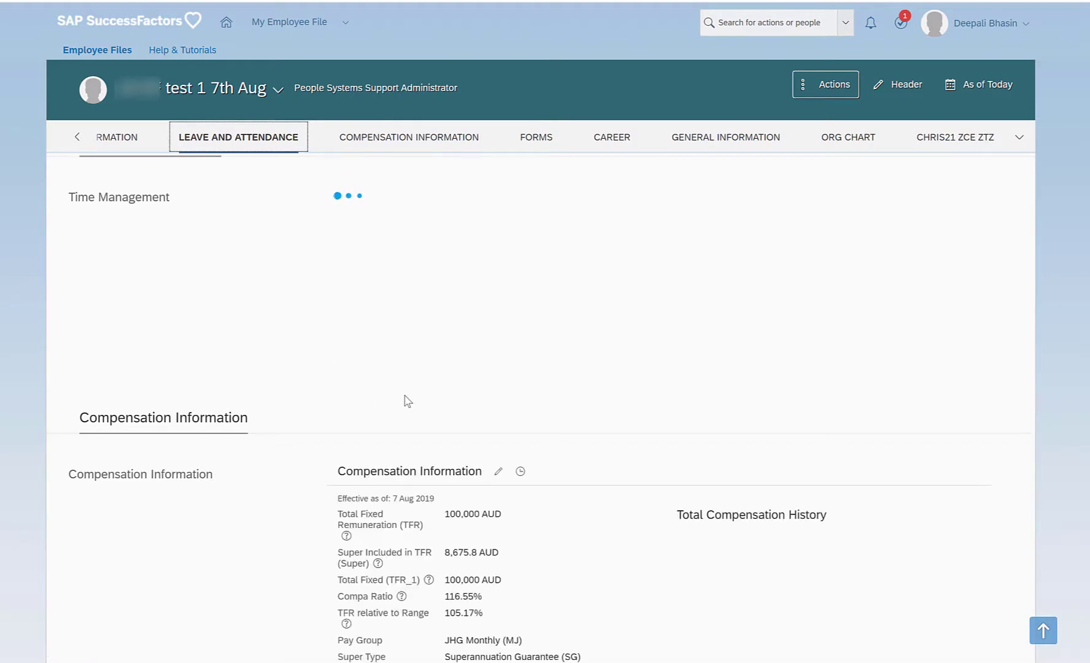
left_click(380, 457)
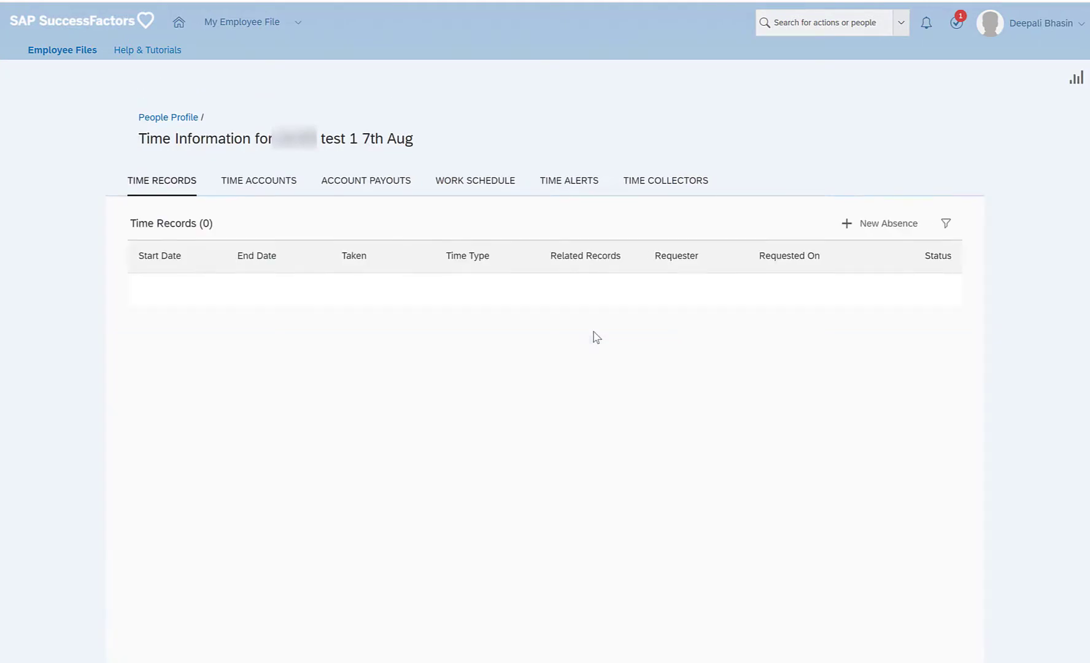
Create a new absence requesting 00:10 with start and end date 14 Apr 2020.
left_click(861, 225)
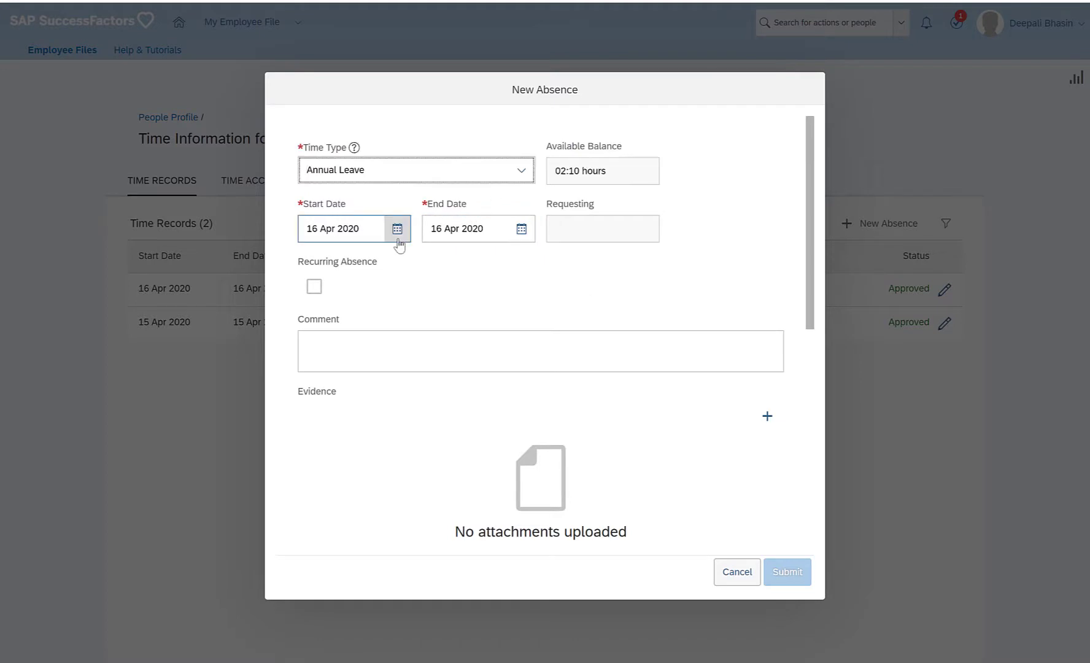
left_click(597, 293)
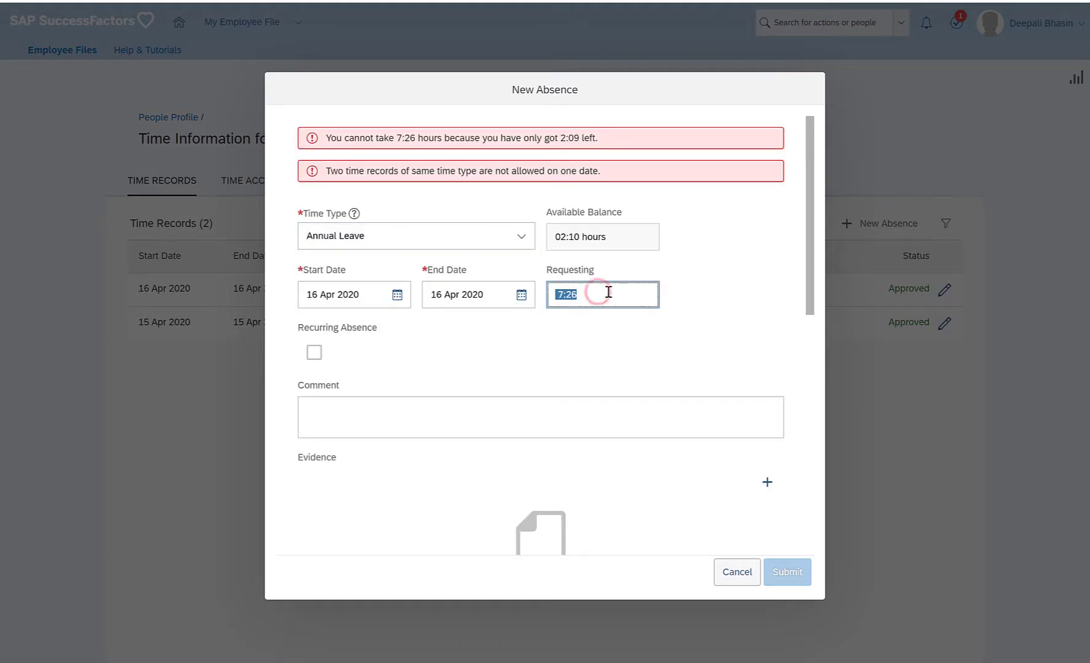
type("00:10")
left_click(397, 295)
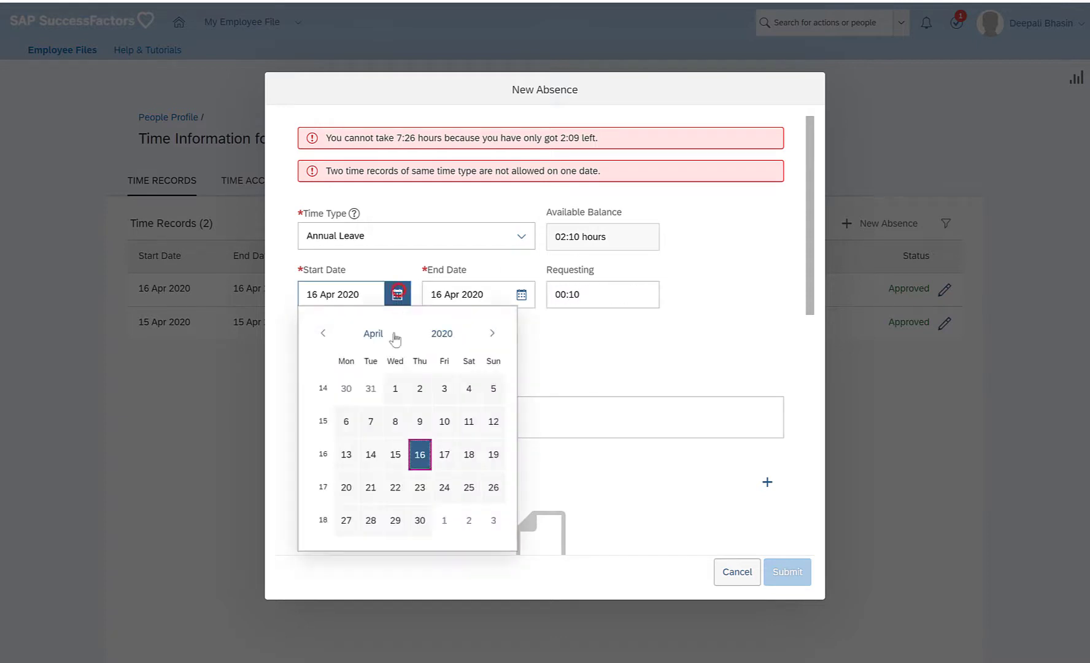
left_click(370, 427)
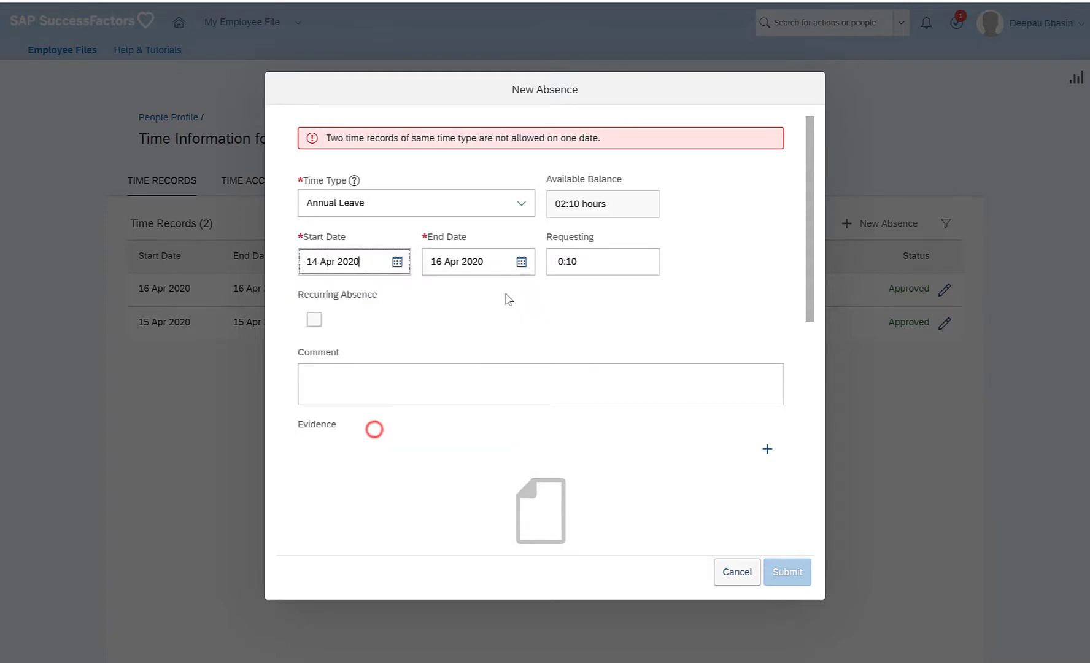
left_click(521, 305)
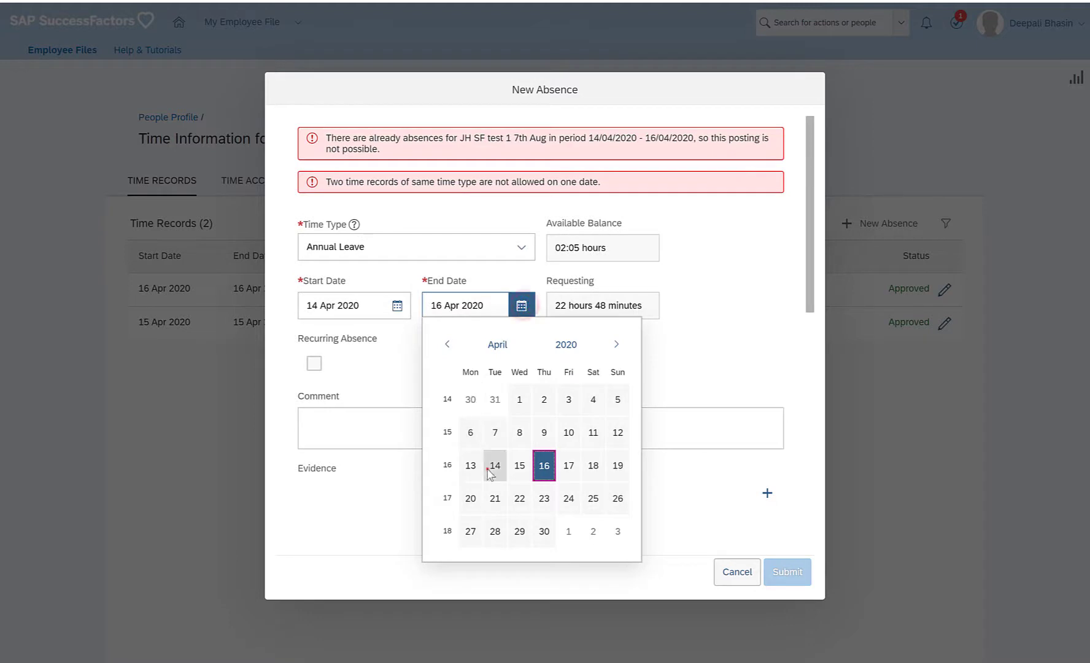
left_click(494, 465)
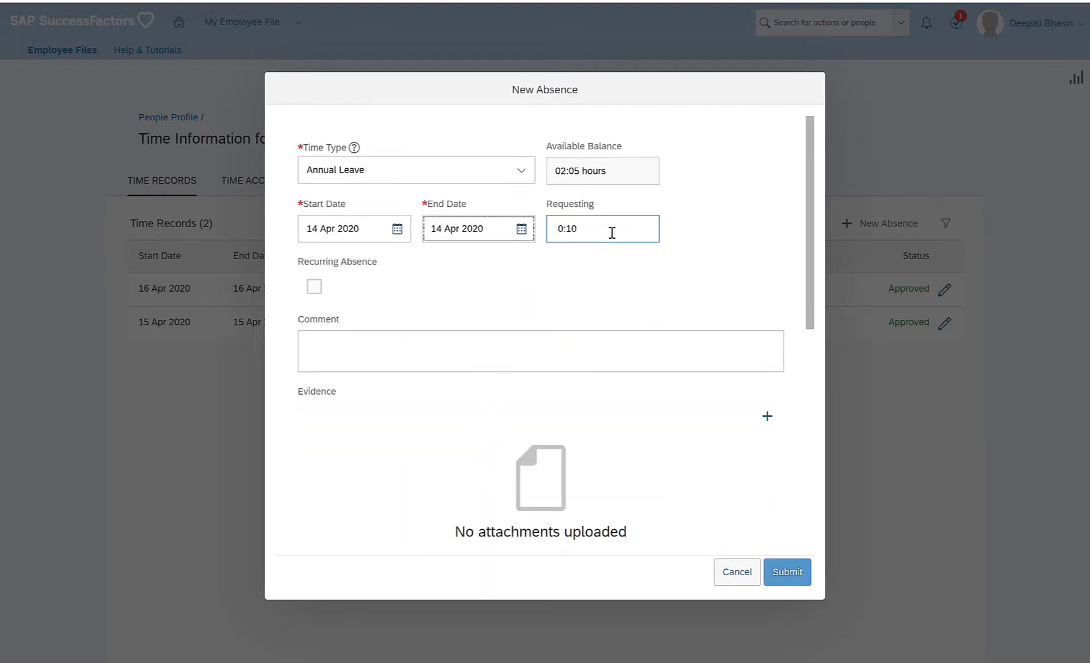
Leave Comment, db_string and db_date blank and submit the absence request.
left_click(477, 353)
scroll(478, 359, "down", 5)
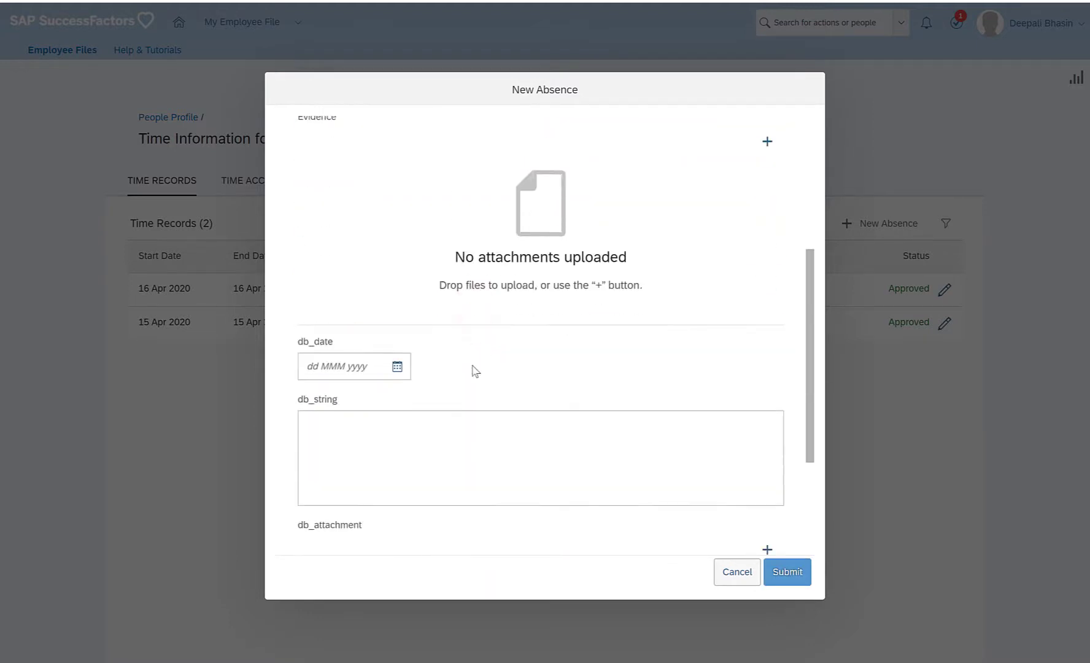
left_click(385, 424)
scroll(442, 415, "down", 3)
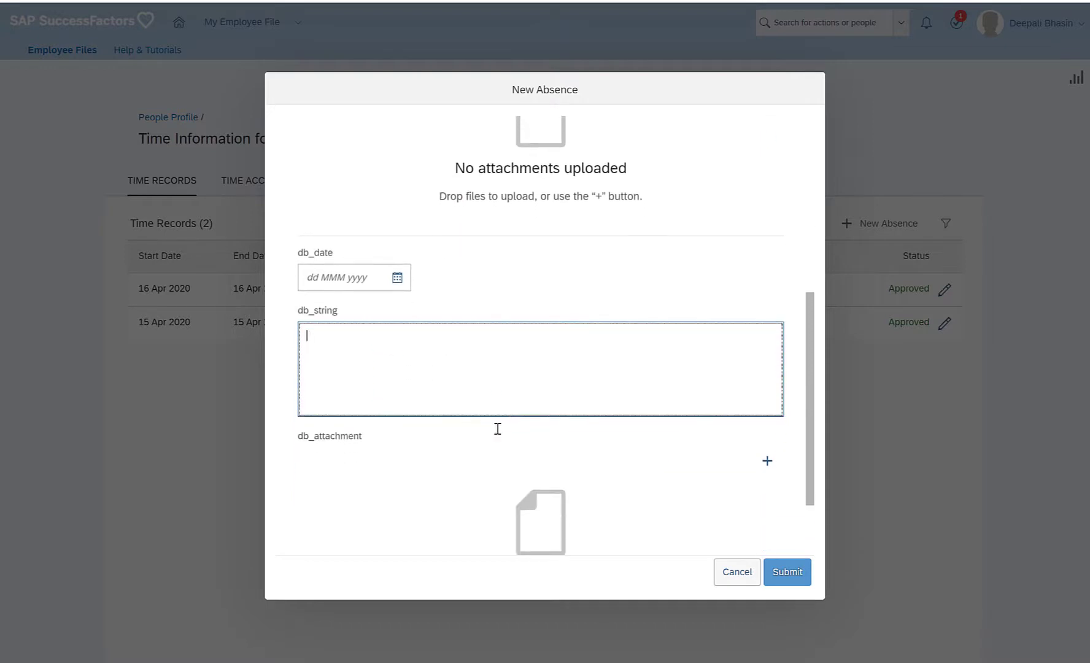
scroll(485, 417, "down", 3)
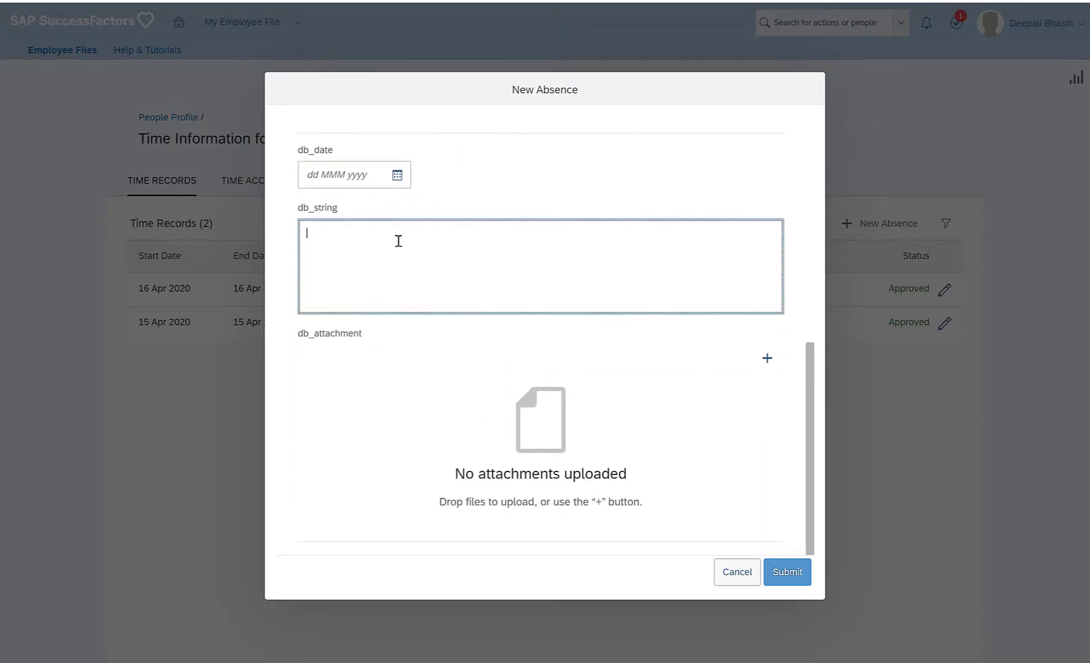
left_click(780, 574)
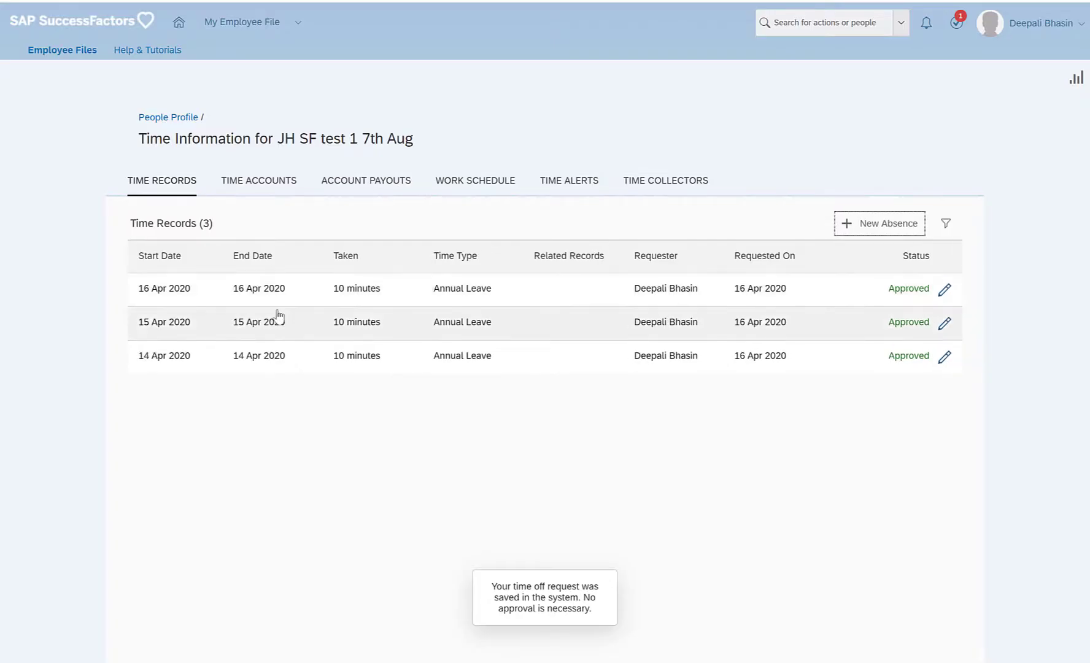
Open the 14 Apr 2020 absence details and confirm db_date is empty.
left_click(240, 359)
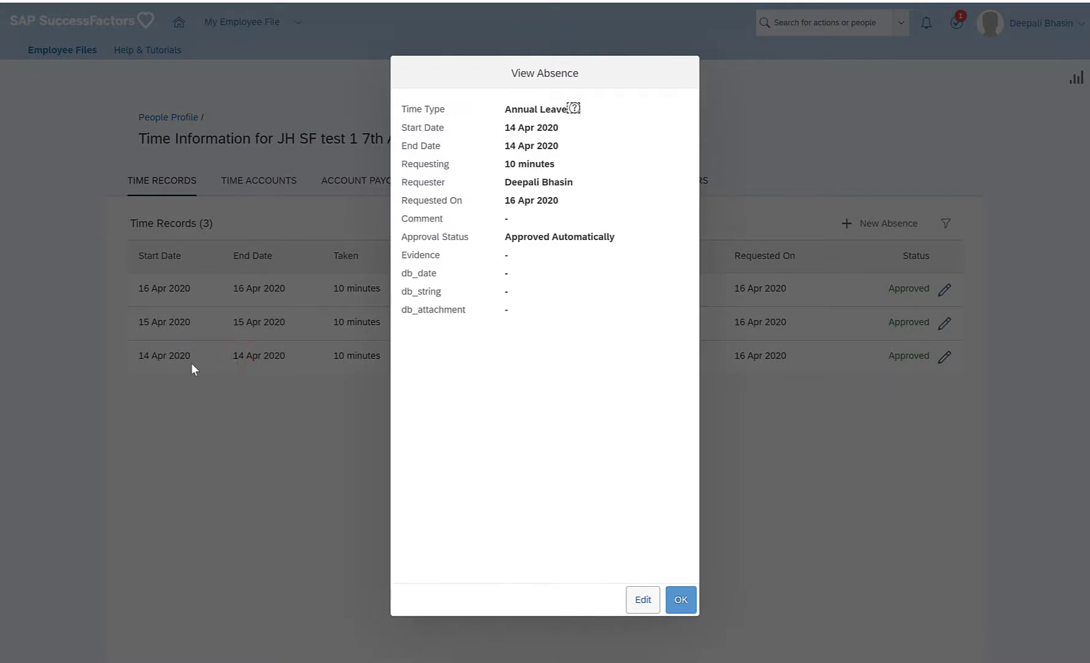
left_click_drag(398, 282, 535, 280)
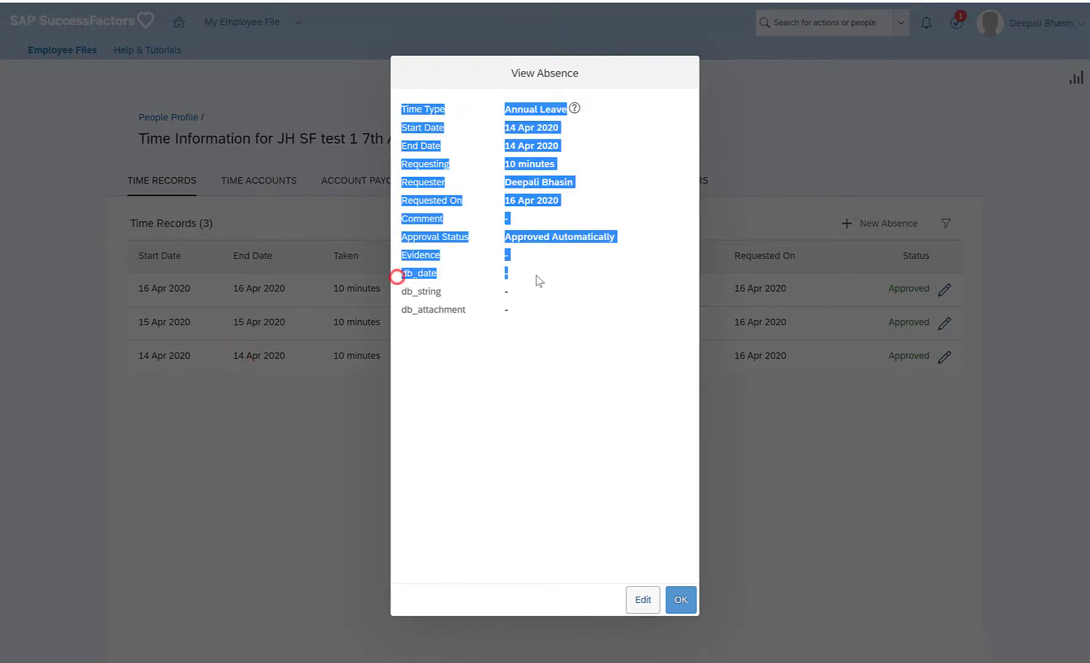
left_click(535, 275)
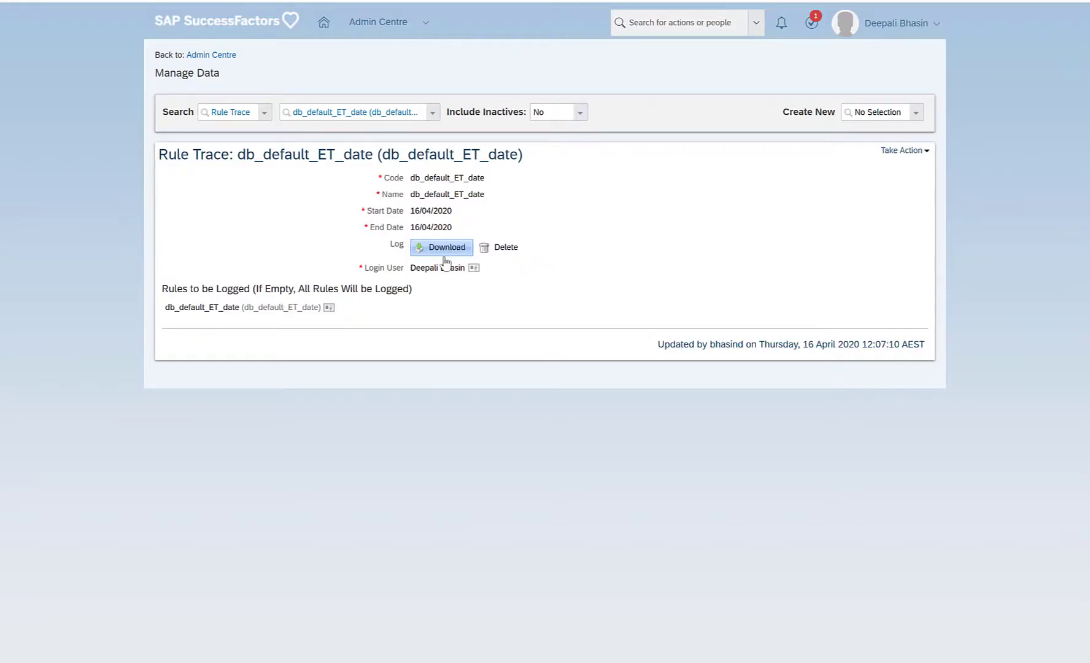
Download the db_default_ET_date rule trace log and inspect cell B3 in the CSV.
left_click(445, 248)
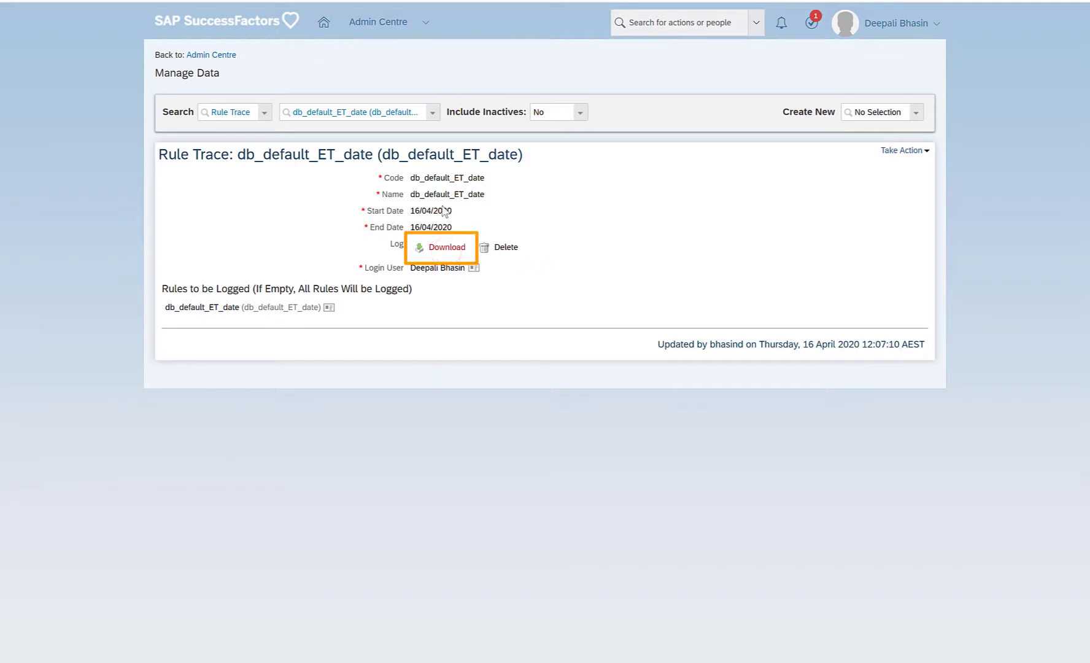
left_click(448, 247)
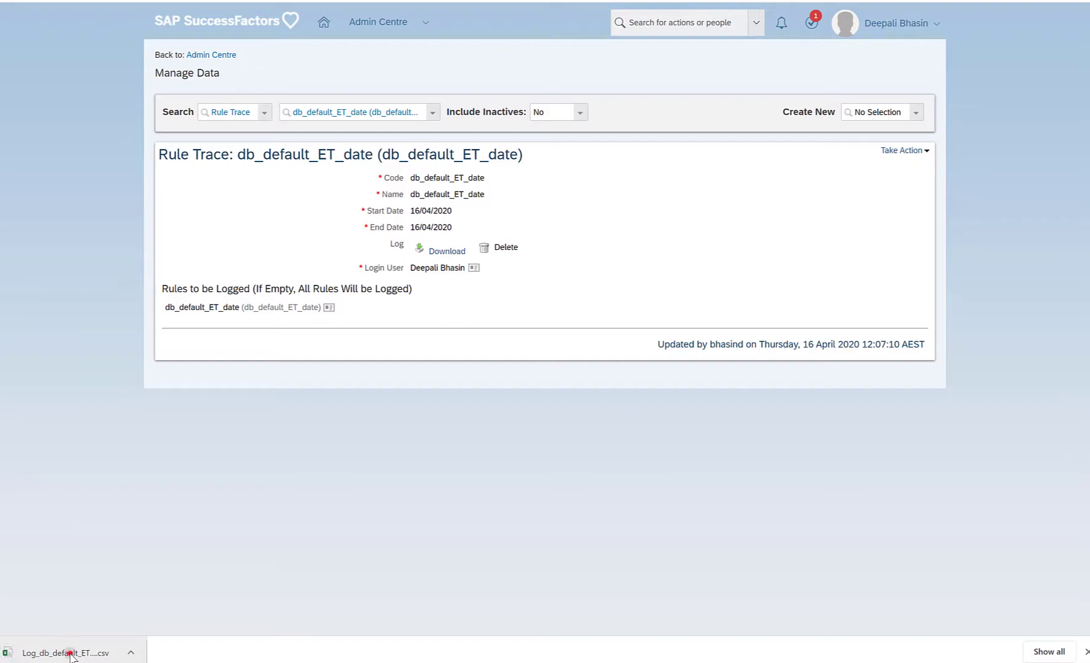
left_click(71, 655)
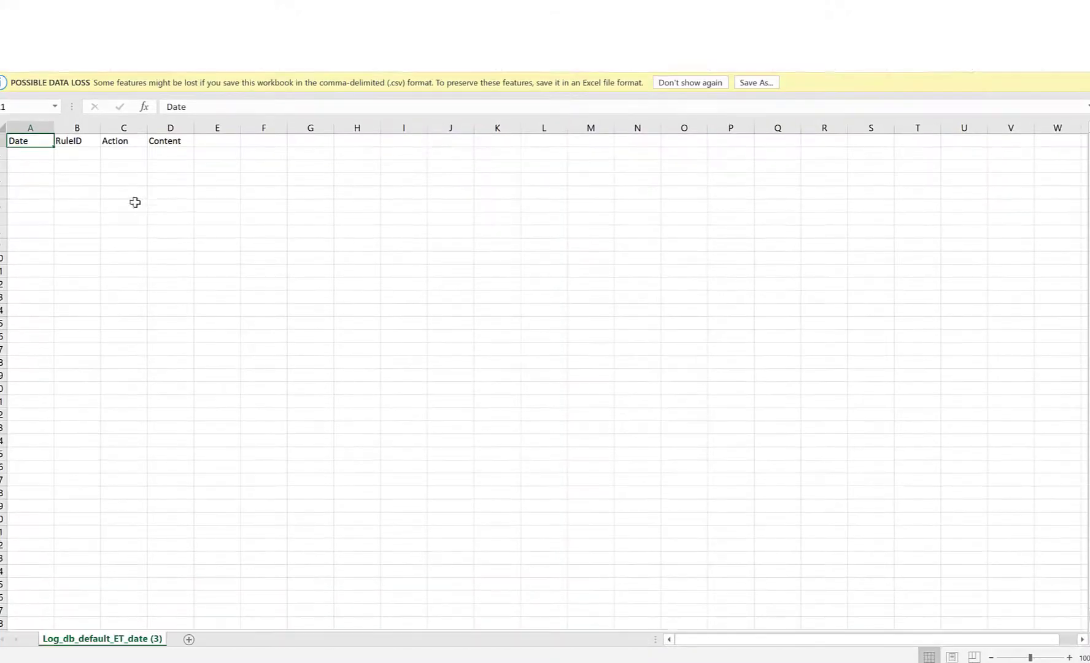
left_click(78, 164)
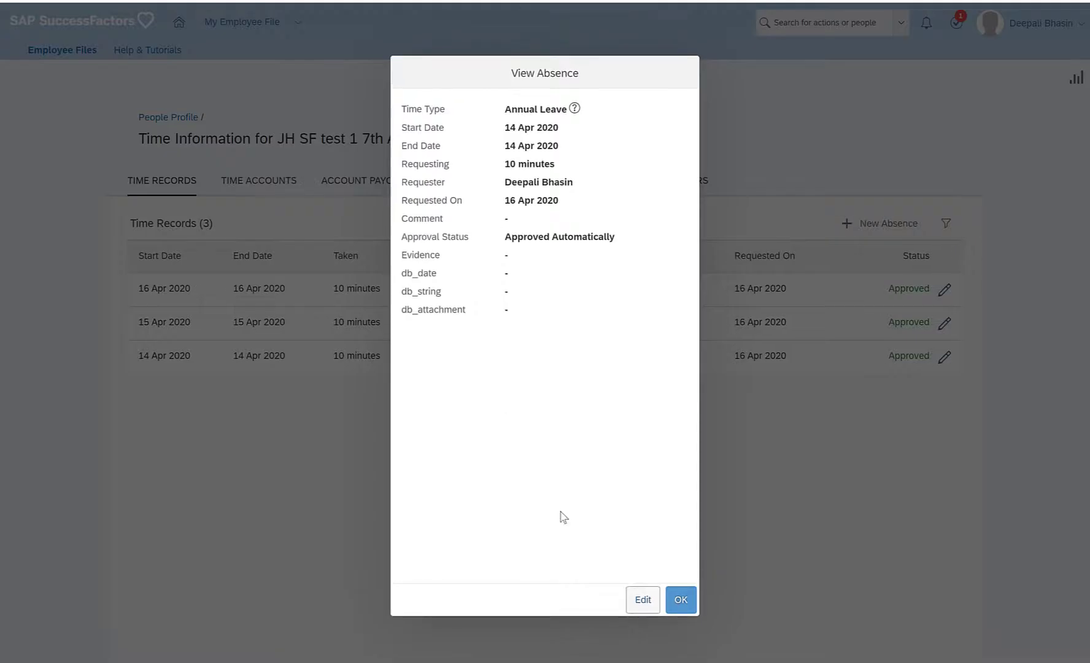
Put the 14 Apr 2020 absence into edit mode and enter 17 Apr 2020 in db_date.
left_click(643, 604)
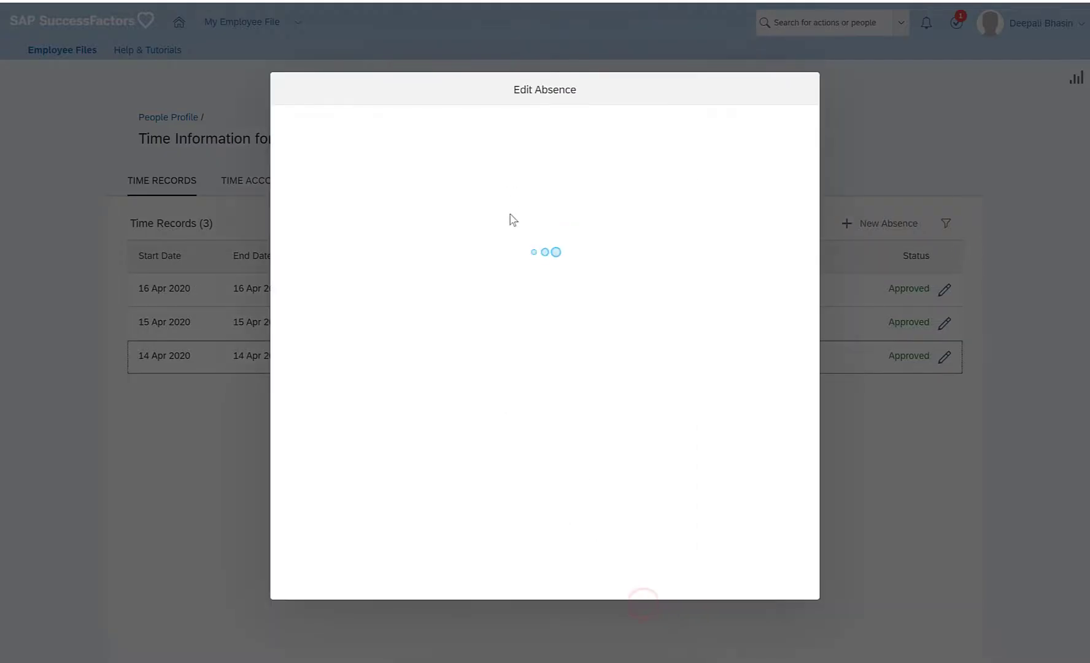
scroll(445, 287, "down", 5)
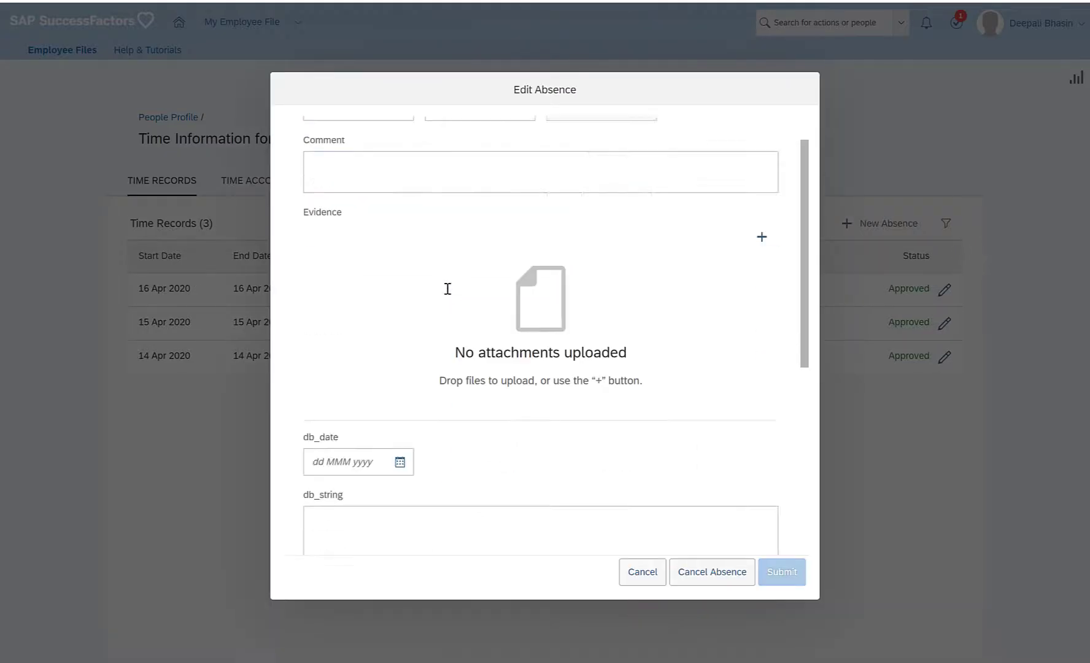
left_click(396, 310)
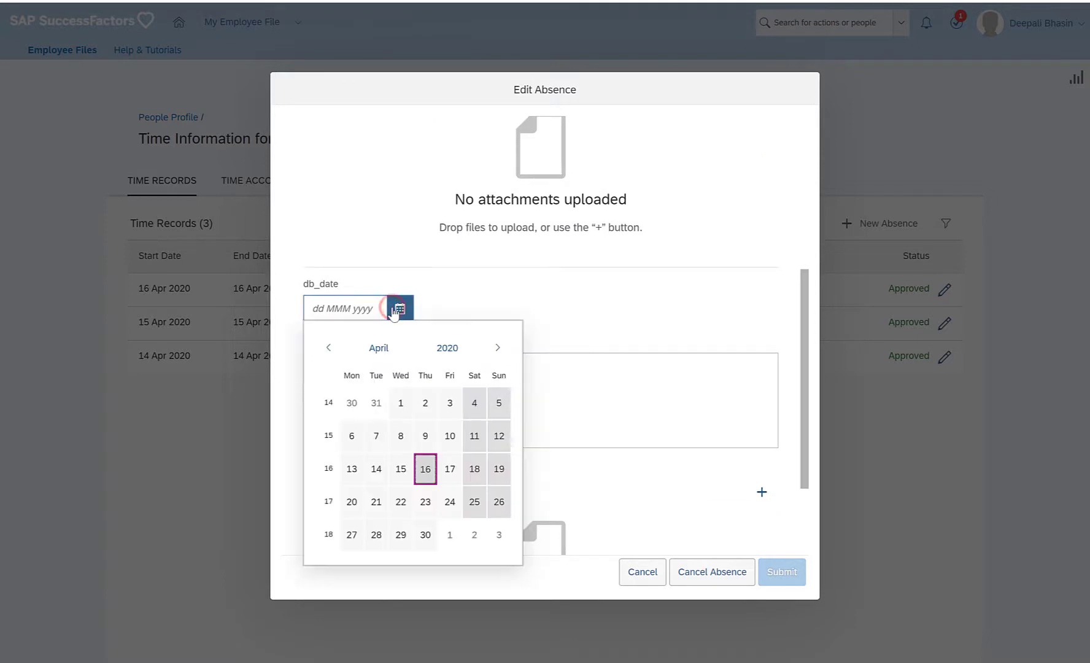
left_click(400, 405)
key("ctrl+a")
type("17 Apr 2020")
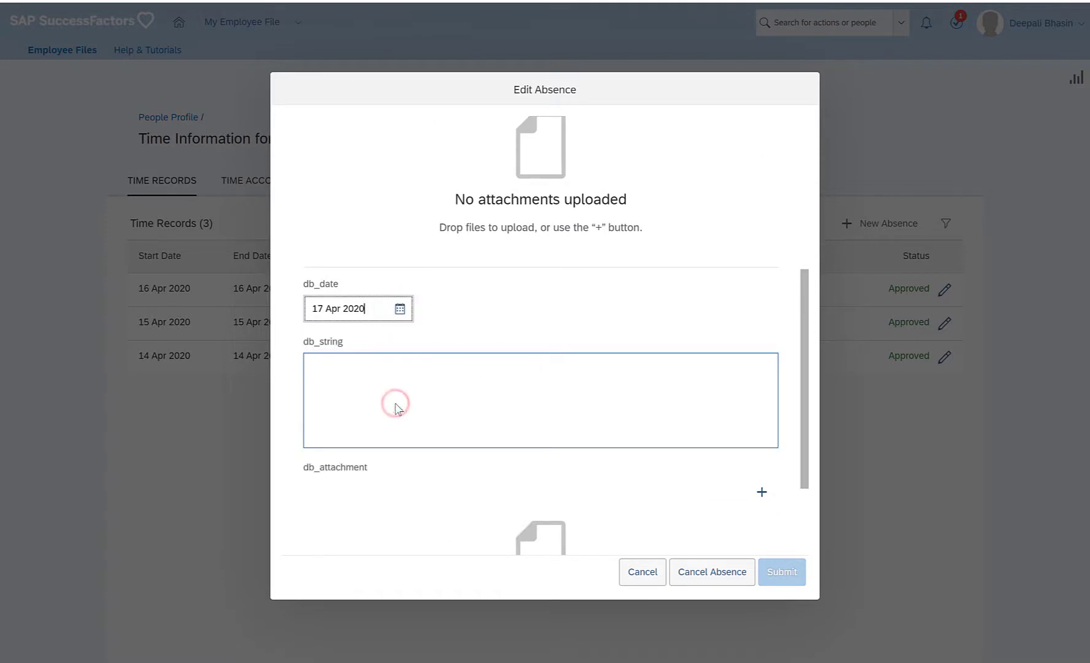
Recheck the db_date calendar, then move on to the db_string field.
left_click(399, 310)
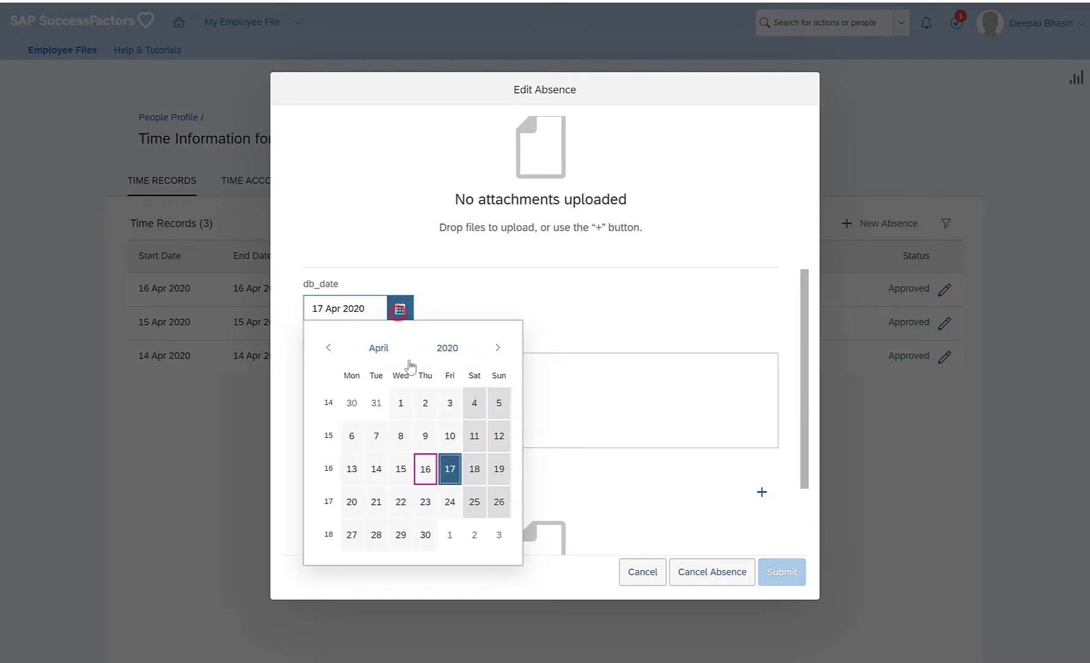
left_click(424, 404)
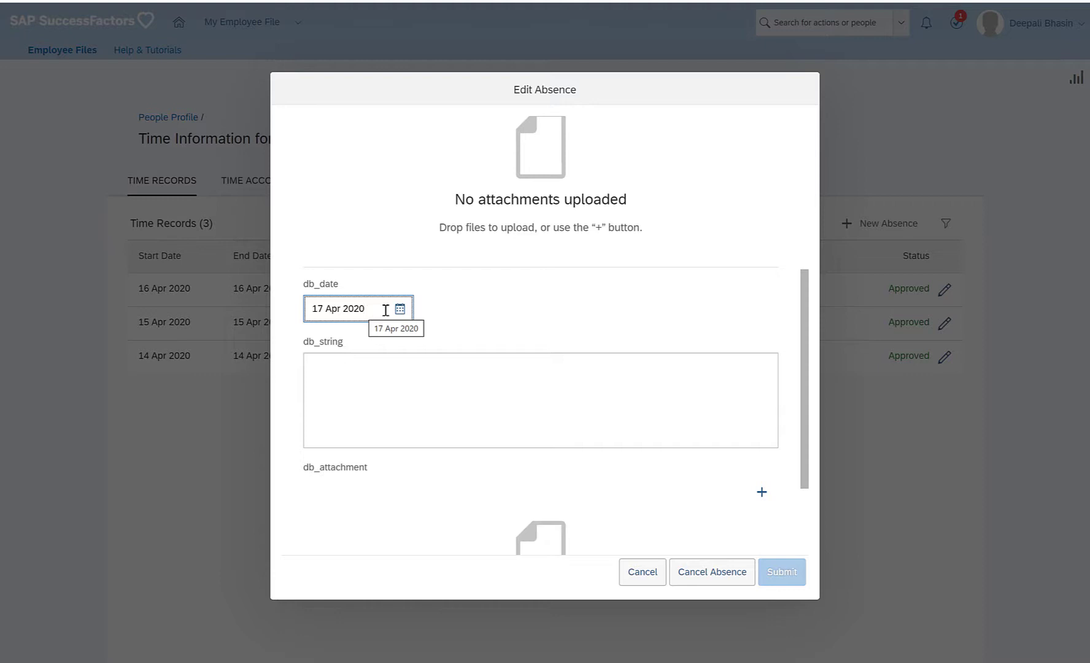
left_click(387, 380)
scroll(613, 292, "up", 2)
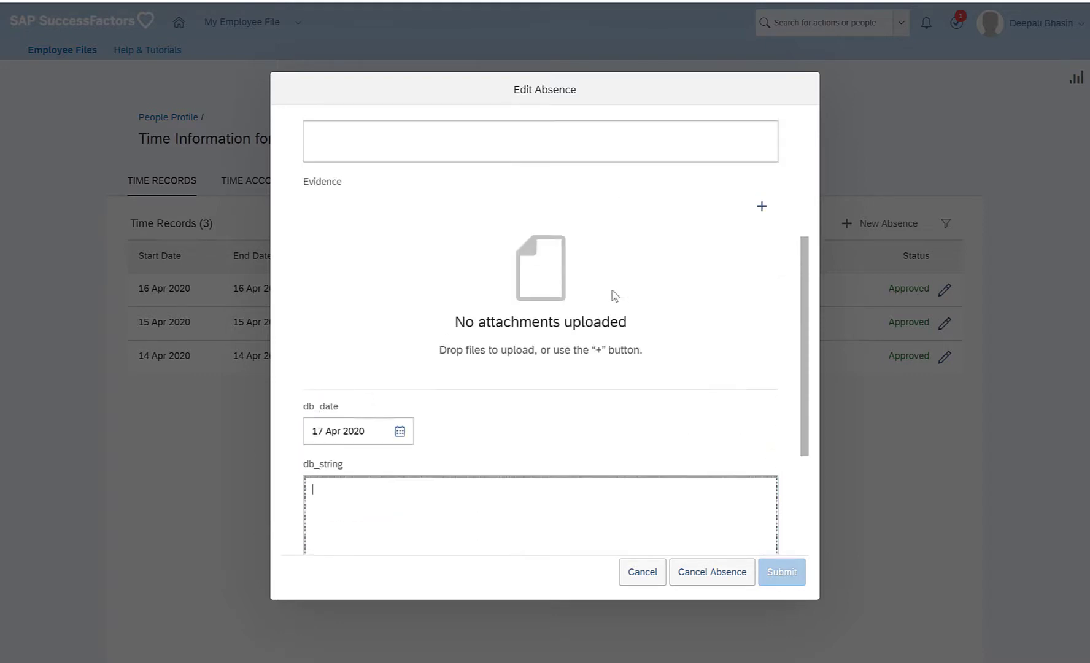
scroll(614, 295, "up", 1)
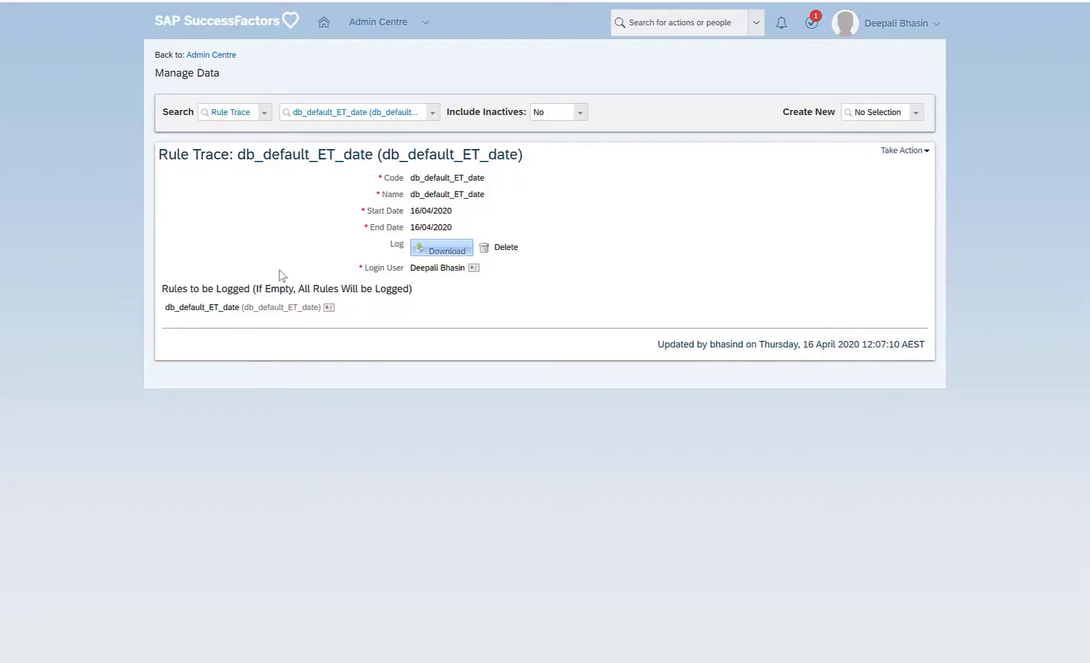
Download the db_default_ET_date Rule Trace log and open the CSV in Excel.
left_click(442, 248)
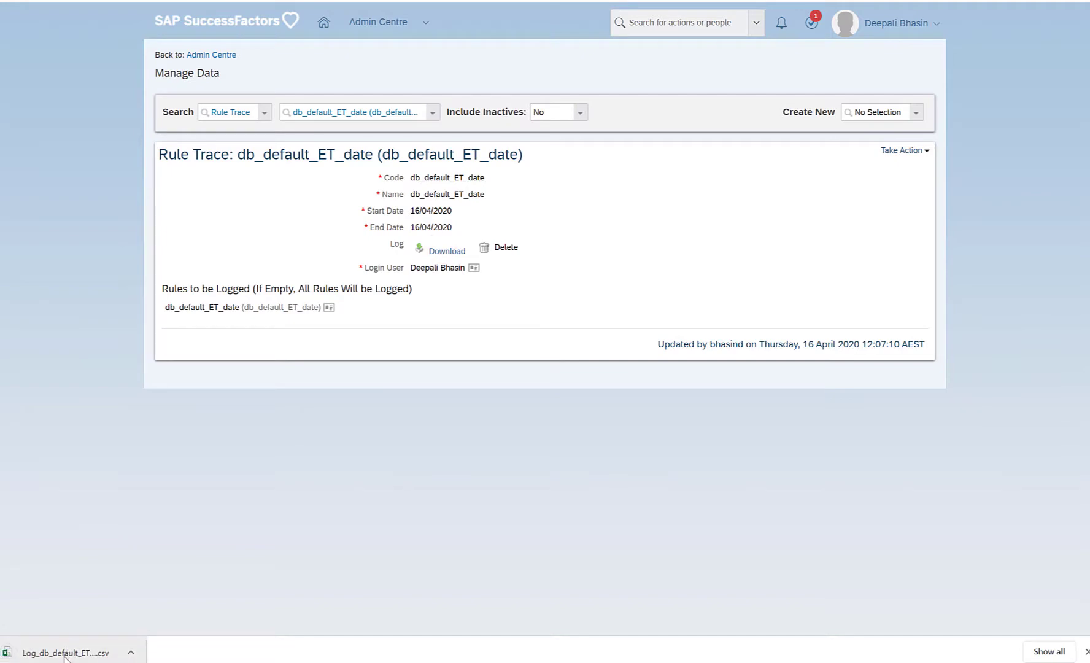
left_click(65, 654)
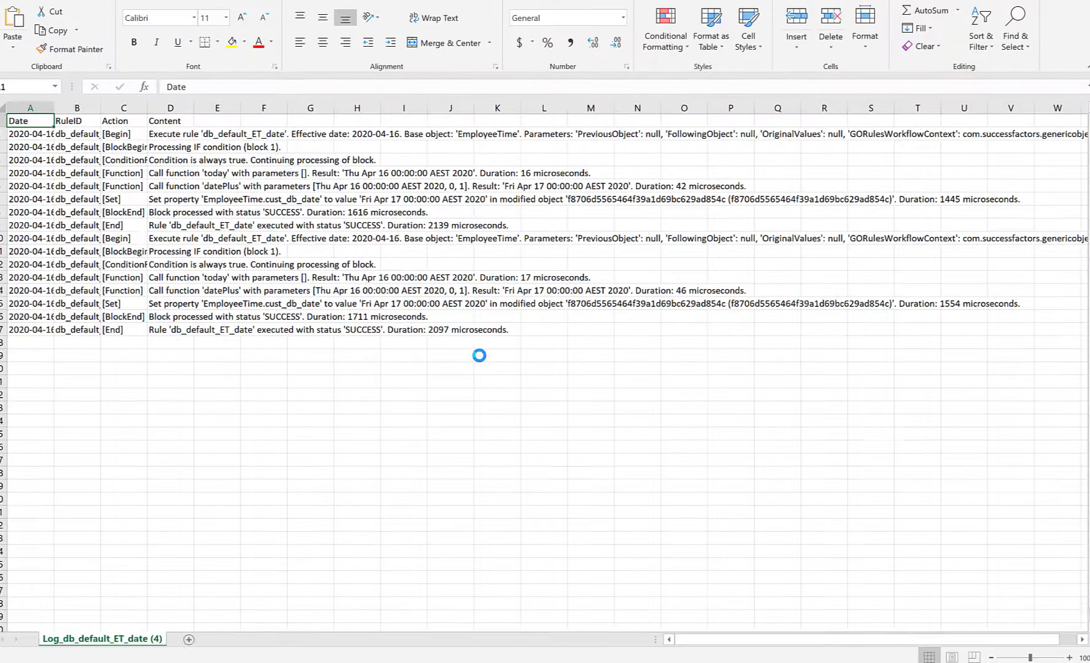
Autofit all sheet columns, then highlight the Date timestamps and RuleID values.
left_click(6, 128)
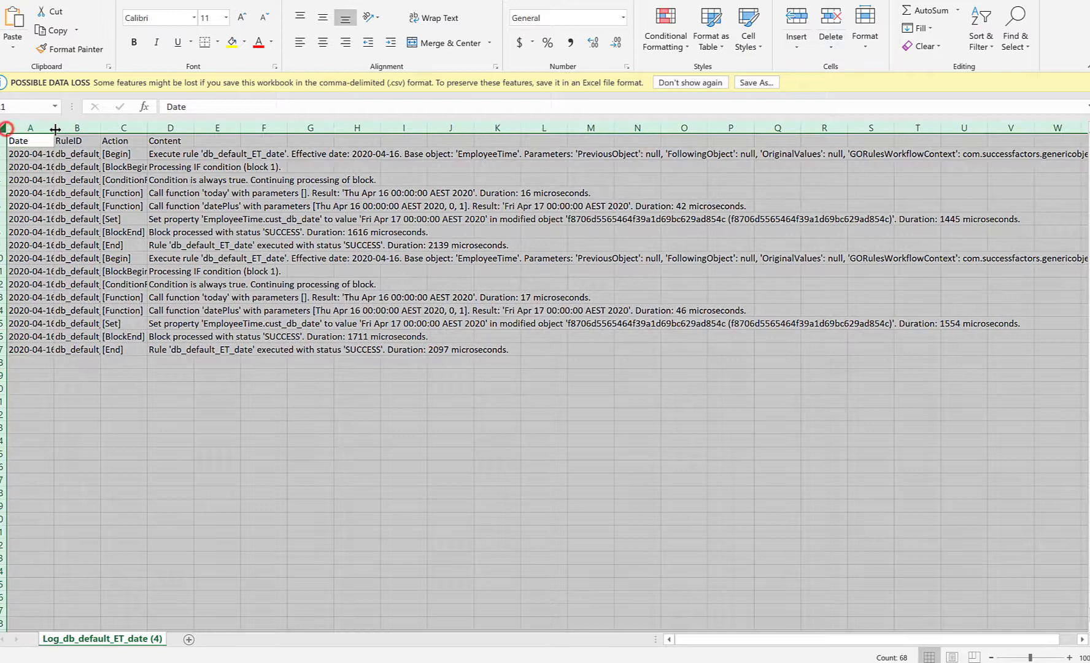
double_click(55, 129)
left_click(68, 156)
left_click_drag(57, 161, 34, 345)
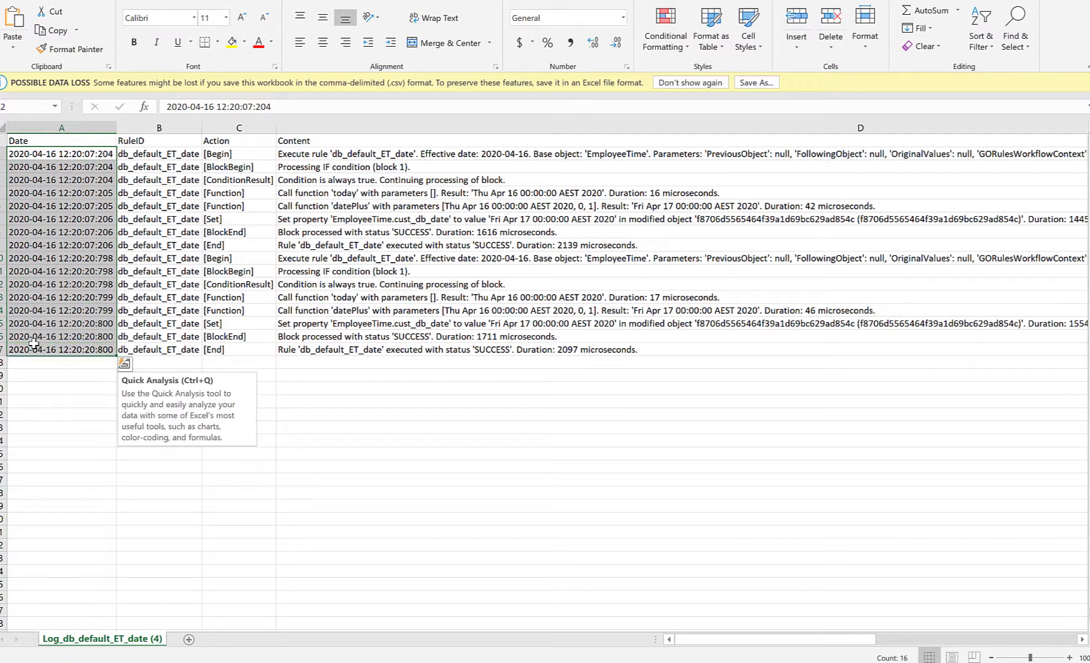
left_click(161, 146)
left_click_drag(161, 155, 164, 350)
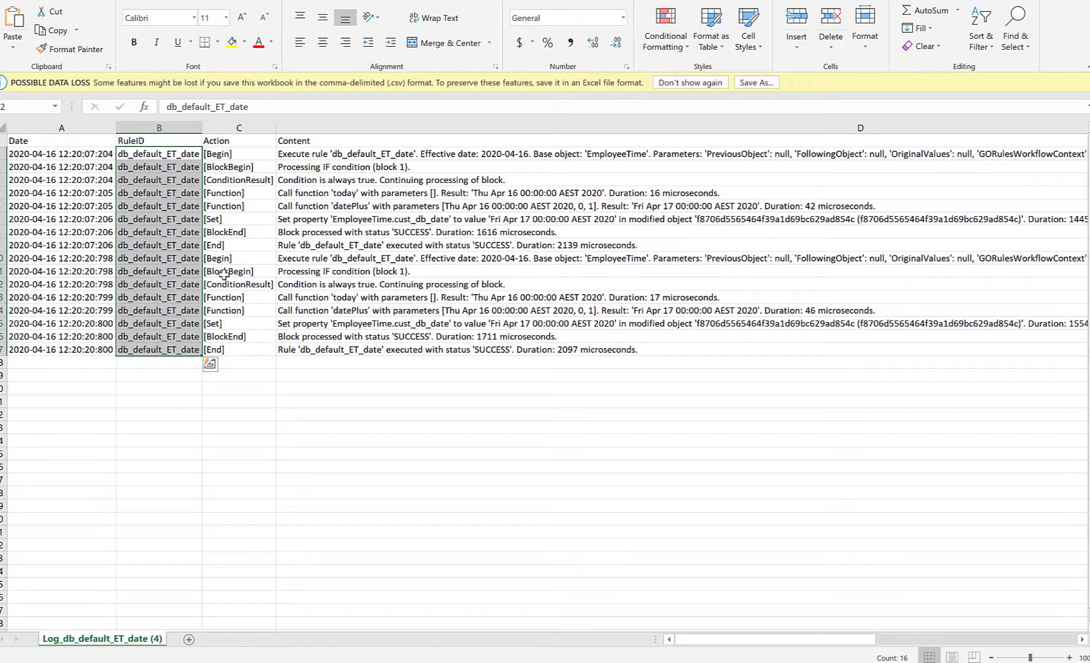
Expand the formula bar to read the full RuleID, Action and message text in B2–D2.
left_click(240, 155)
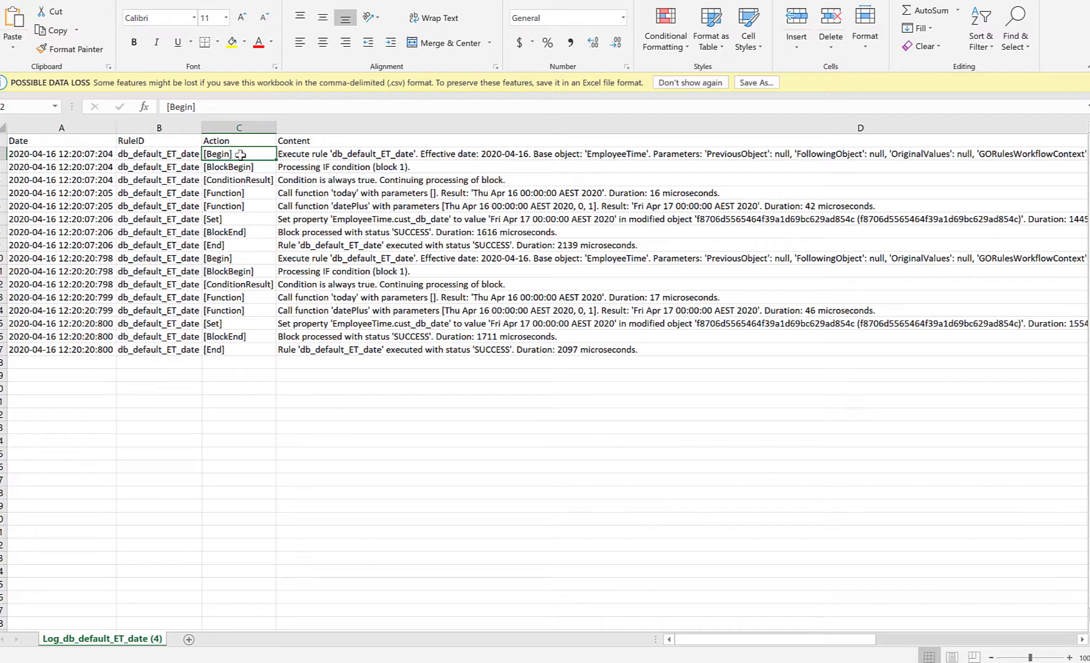
left_click(181, 157)
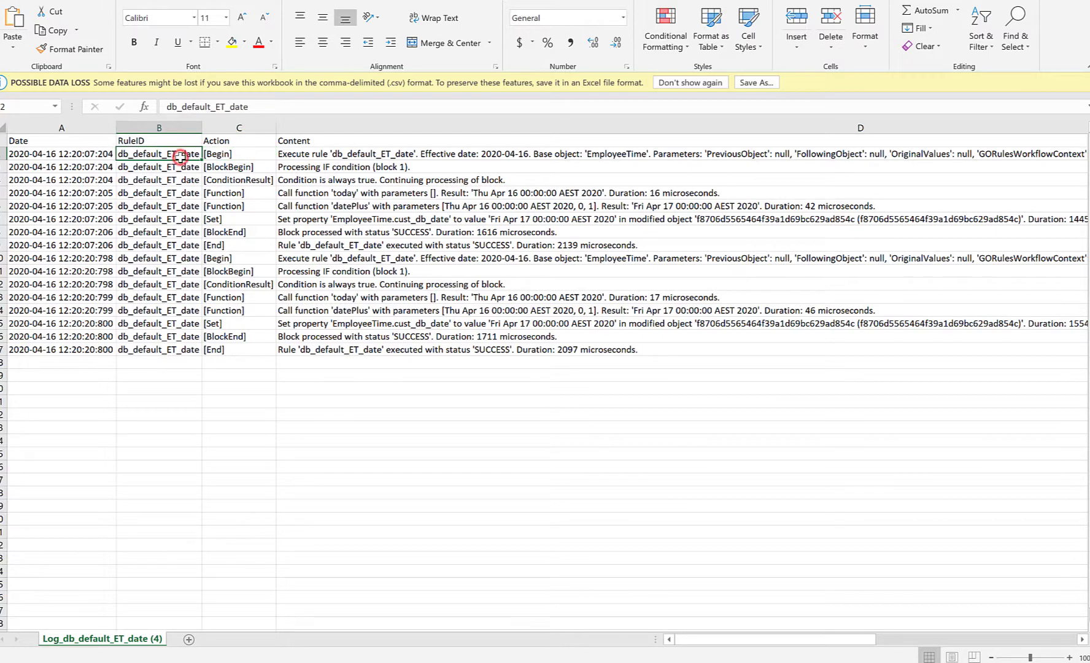
double_click(274, 107)
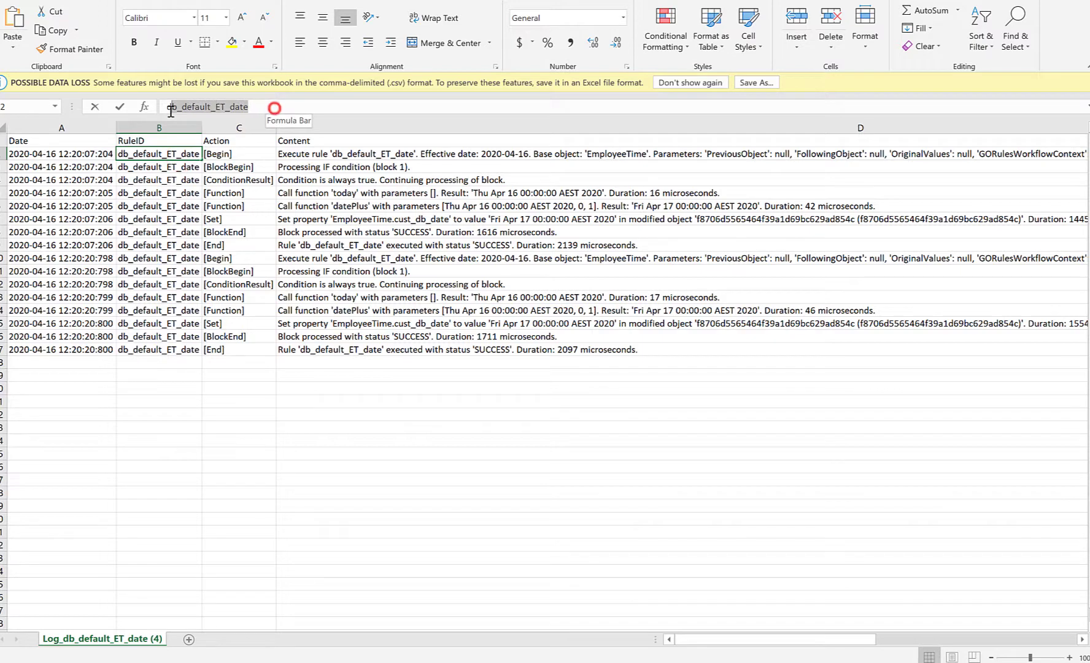
left_click(239, 152)
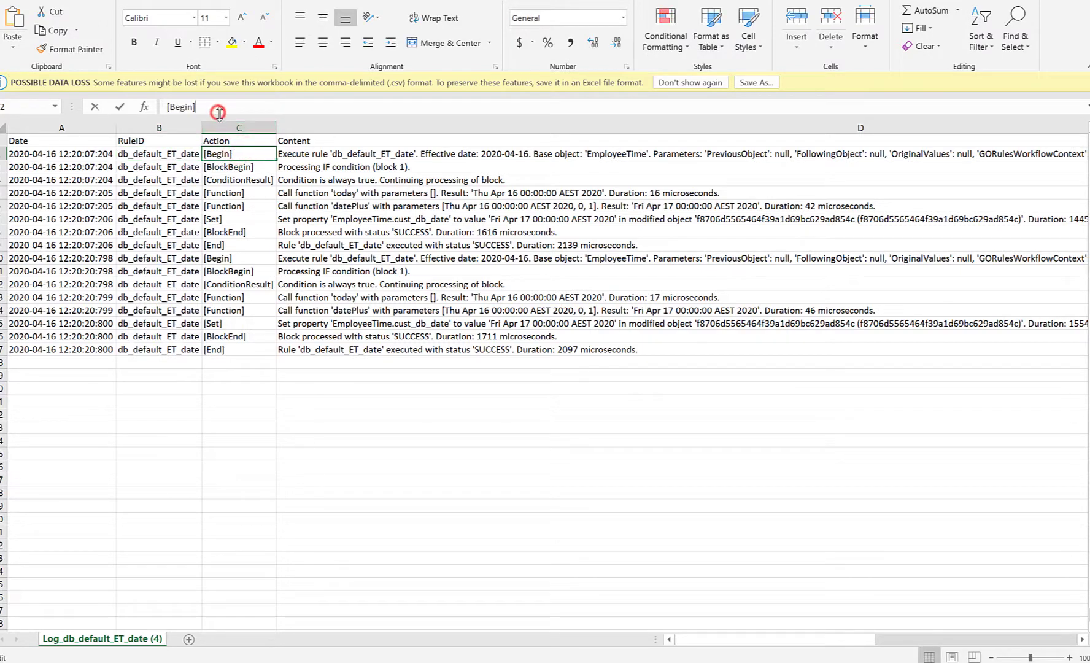
left_click(218, 111)
double_click(216, 114)
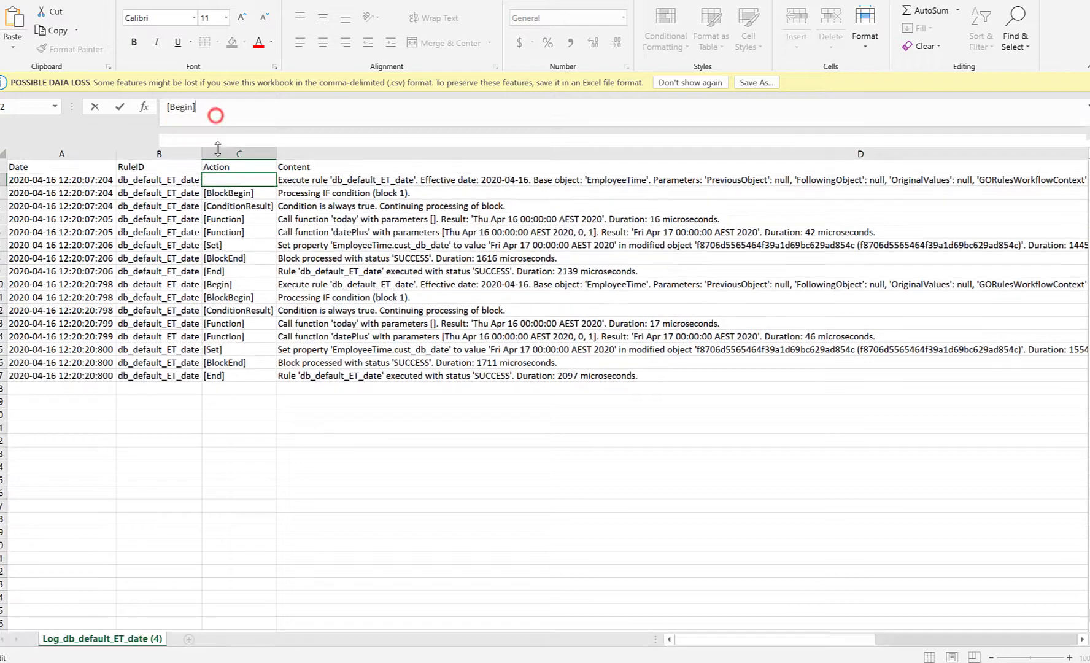
left_click(318, 181)
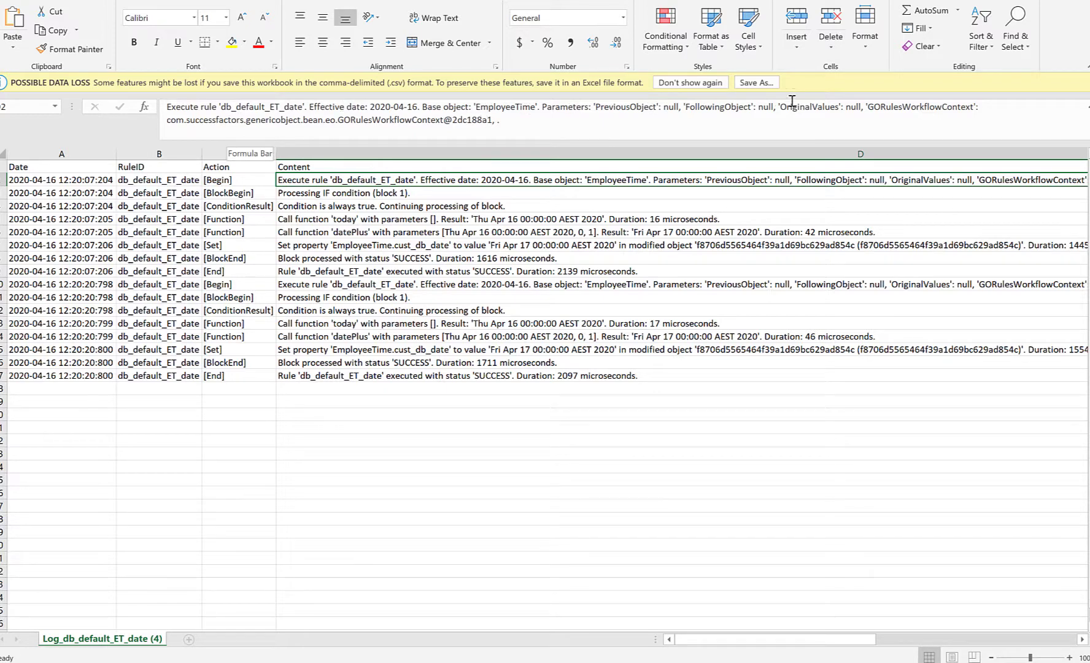
left_click(300, 194)
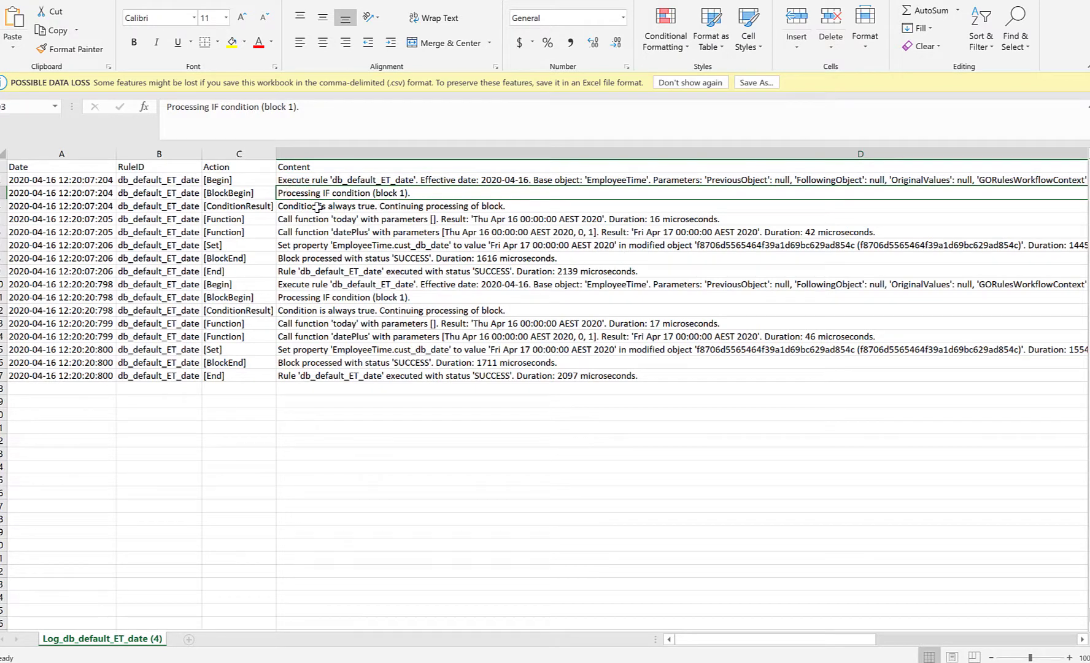
left_click(307, 206)
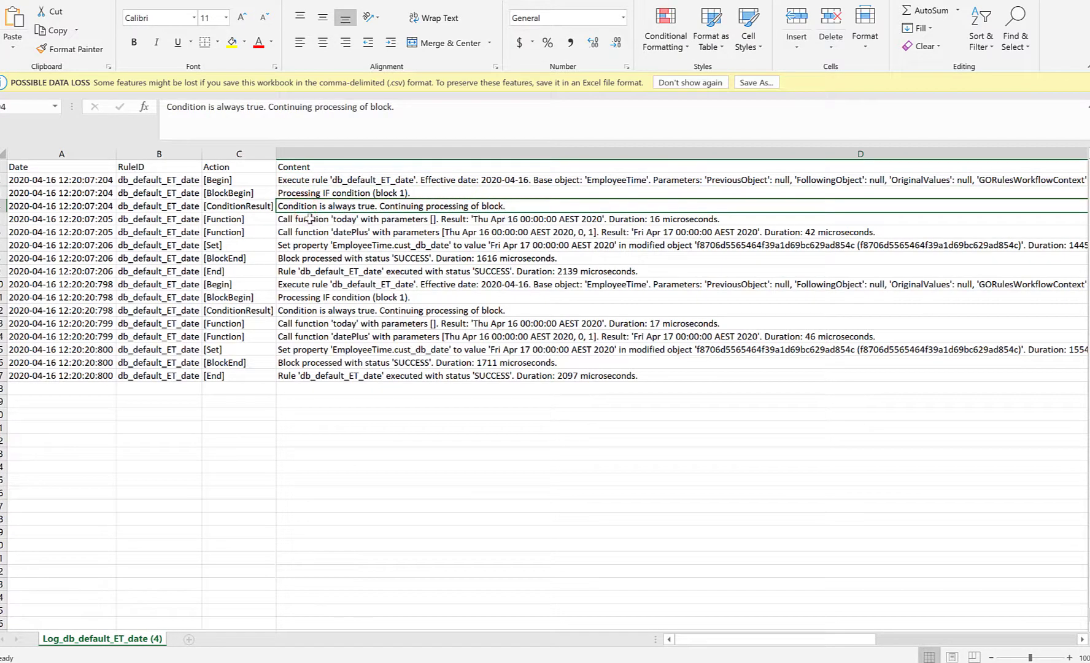
left_click(309, 219)
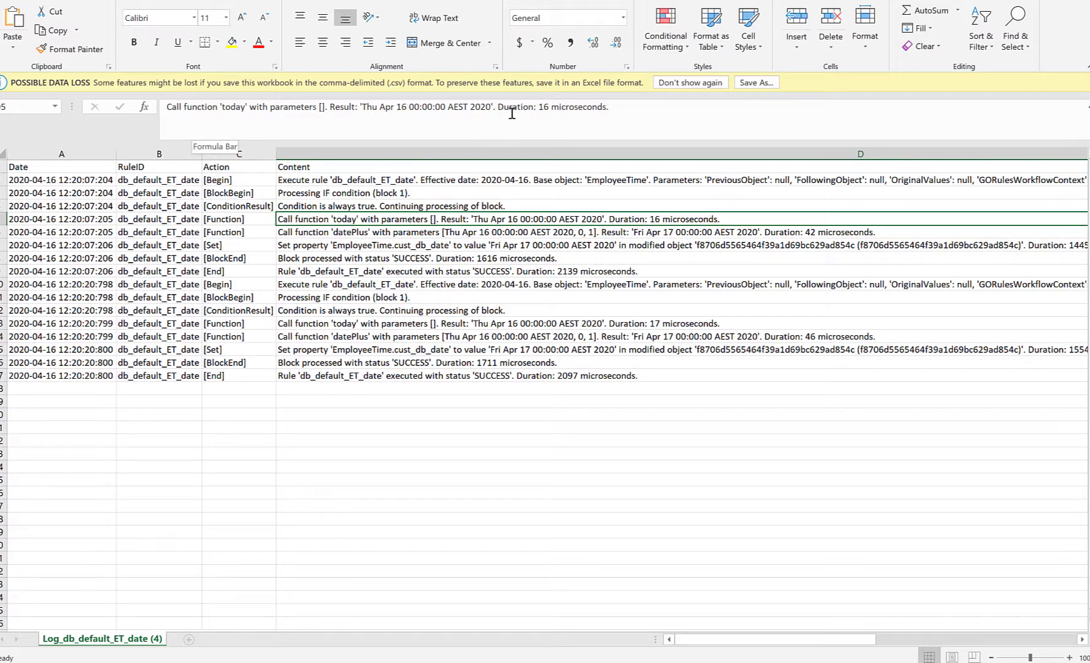
left_click(289, 232)
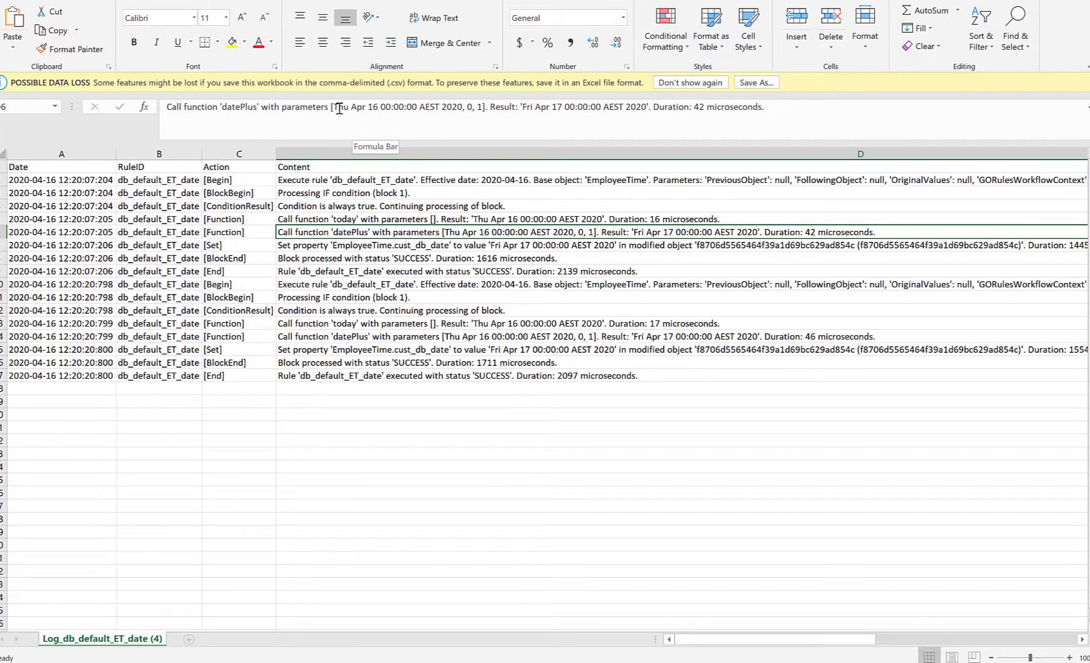
left_click_drag(334, 108, 461, 107)
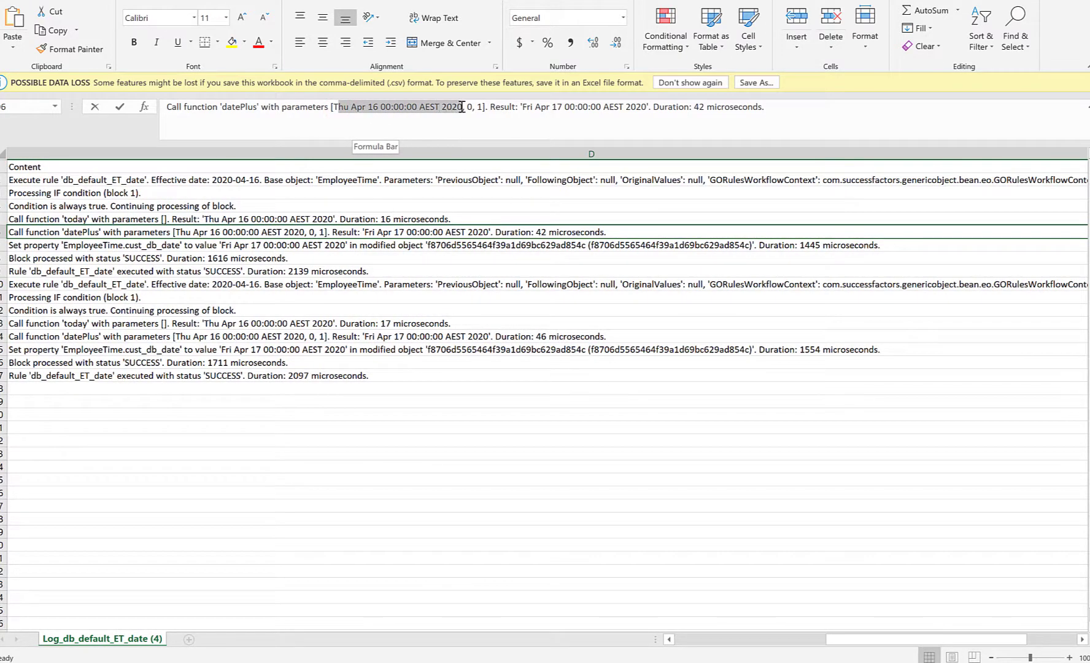
double_click(470, 108)
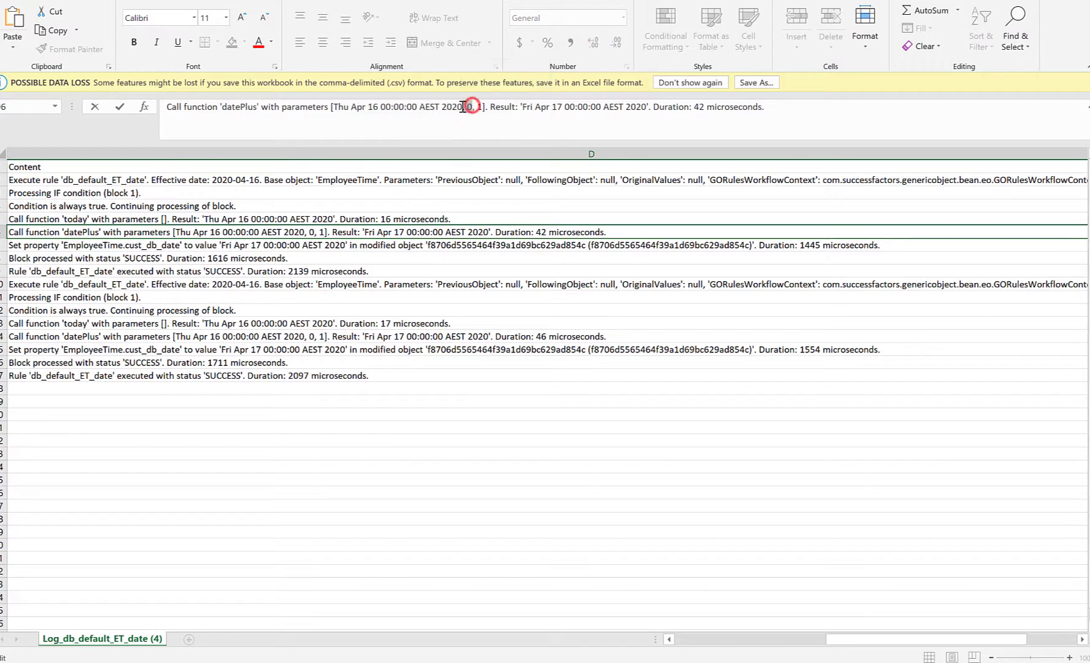
left_click_drag(457, 107, 333, 108)
left_click(474, 109)
double_click(478, 107)
left_click(477, 108)
left_click_drag(517, 107, 650, 107)
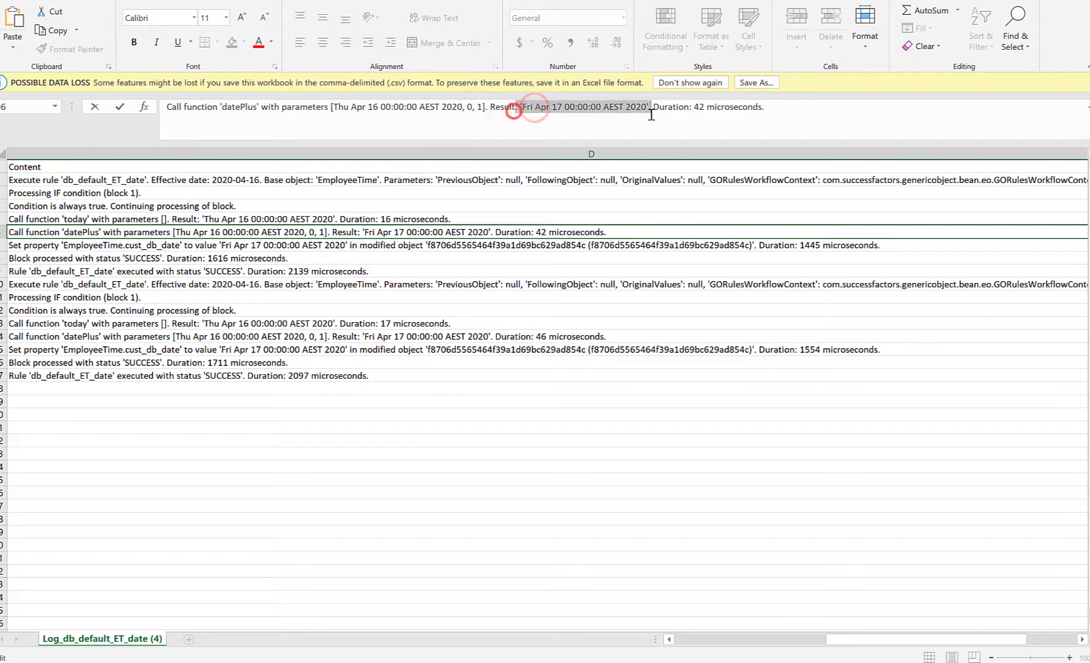
left_click(700, 639)
left_click(306, 245)
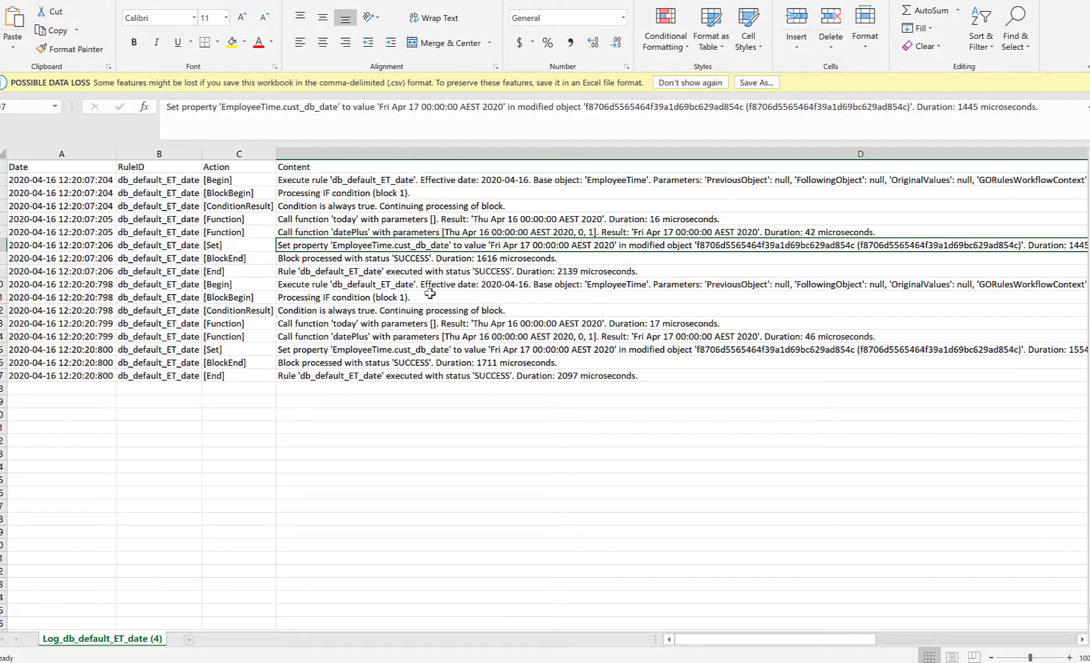
left_click(288, 258)
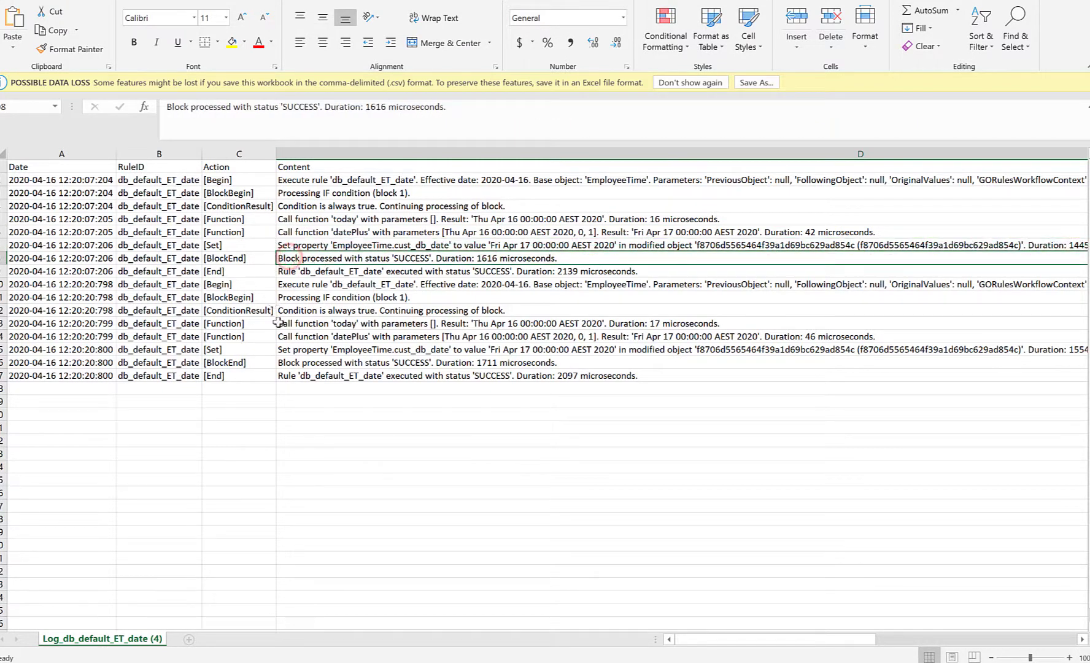
left_click(290, 284)
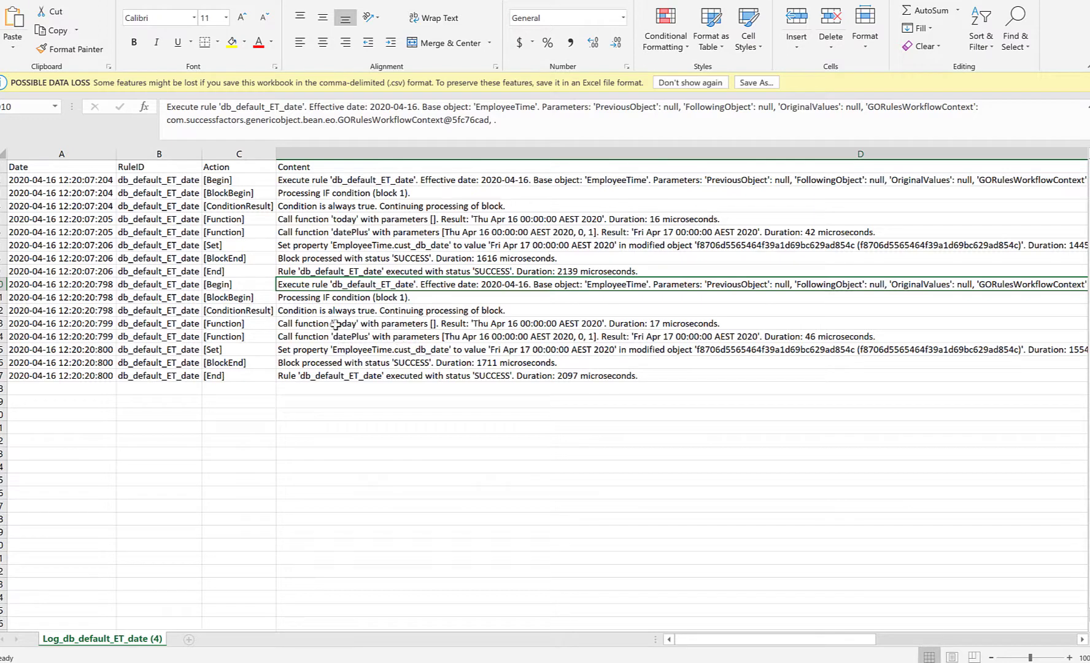
left_click(217, 285)
key("shift+Down")
key("shift+Down")
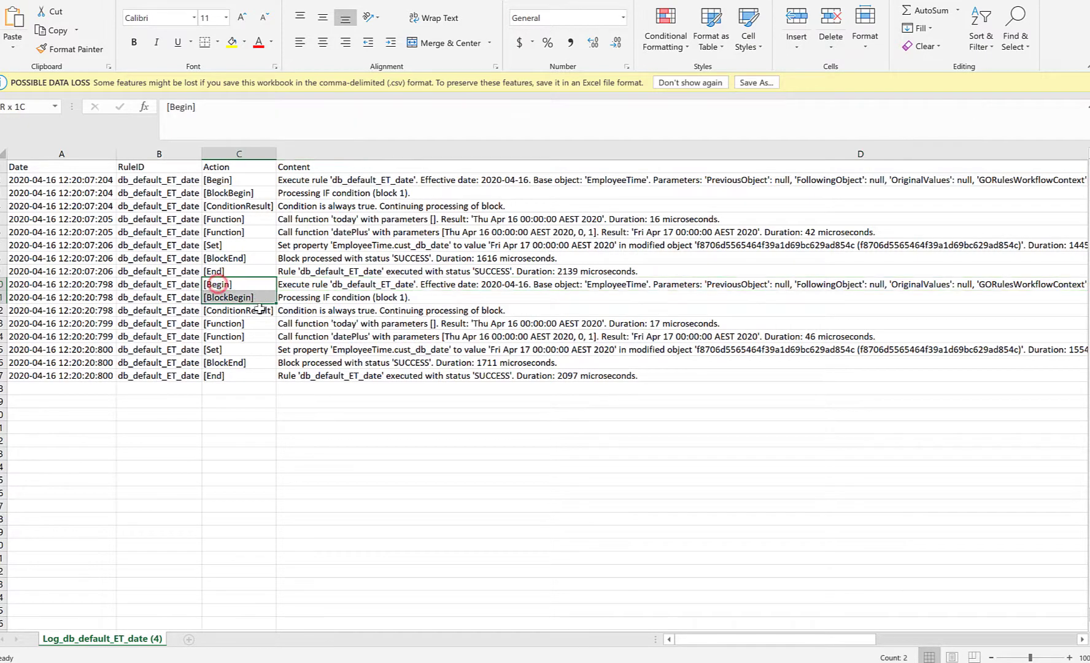
left_click(233, 284)
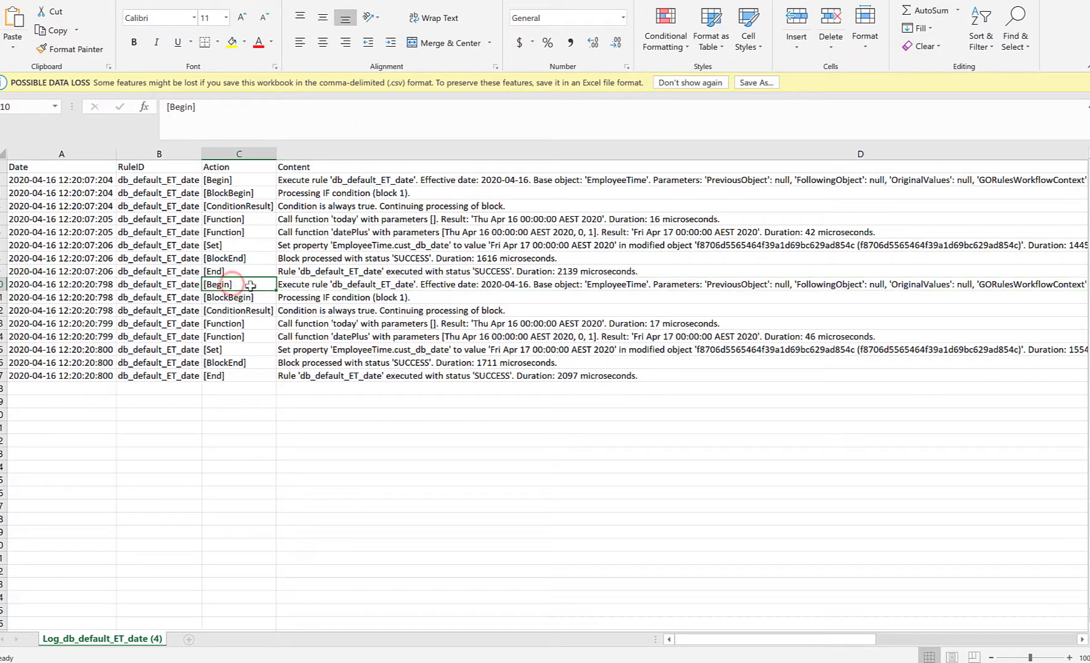
left_click(250, 297)
left_click(251, 284)
left_click_drag(255, 307, 253, 375)
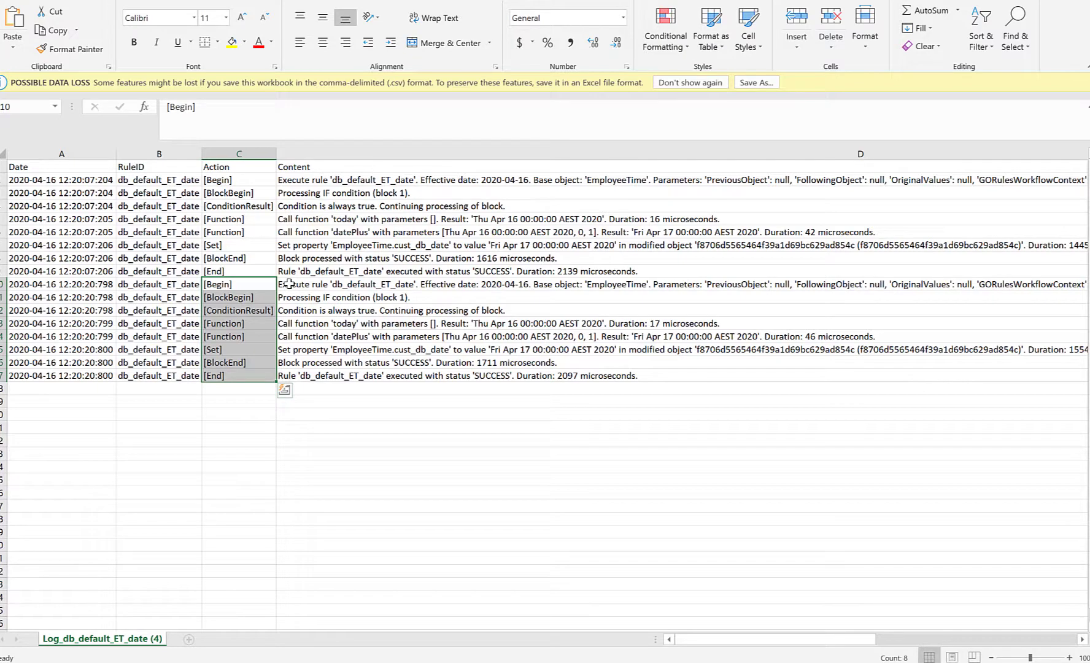
left_click_drag(288, 284, 639, 373)
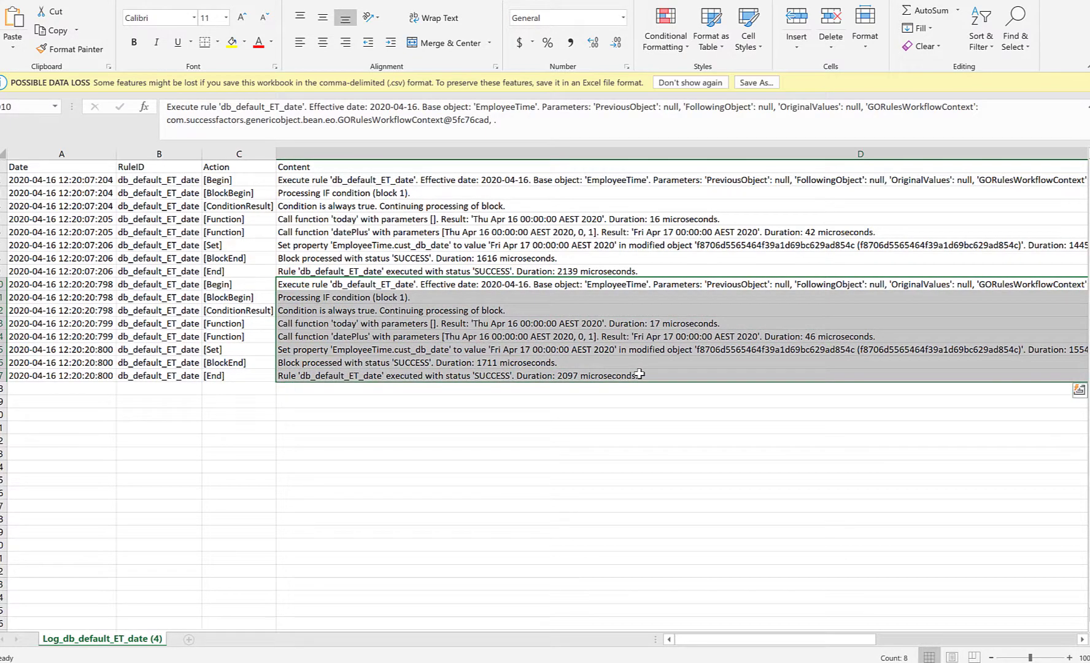